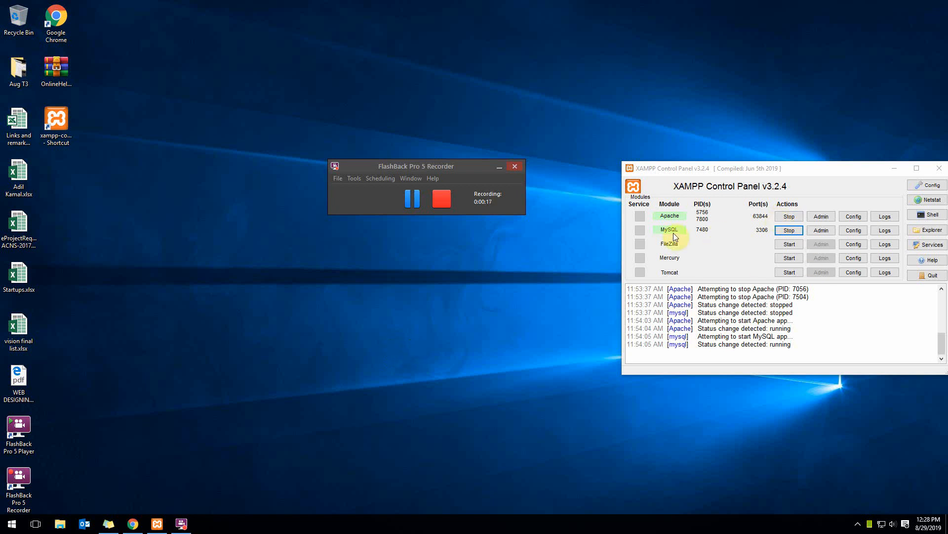
Switch to Chrome and look over the front page of the local ColorMag site.
left_click(133, 523)
left_click(36, 7)
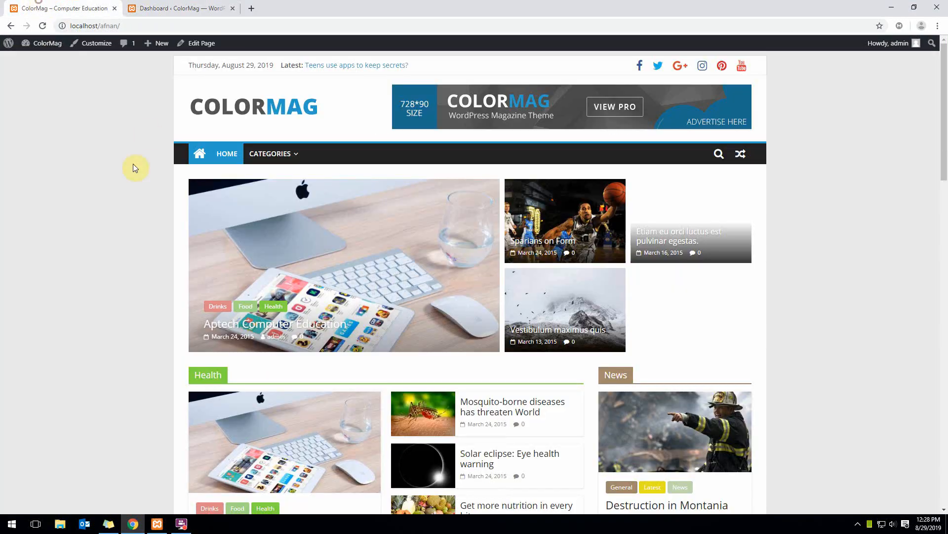
scroll(158, 165, "down", 4)
scroll(158, 166, "up", 4)
Go to the site's WordPress dashboard and open the list of installed plugins.
left_click(183, 6)
scroll(302, 243, "down", 2)
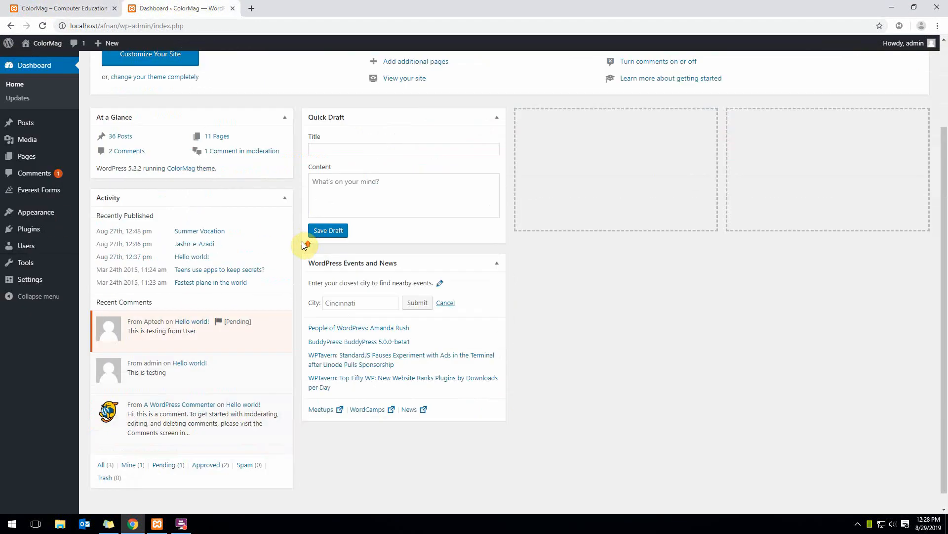
scroll(227, 230, "up", 2)
mouse_move(32, 233)
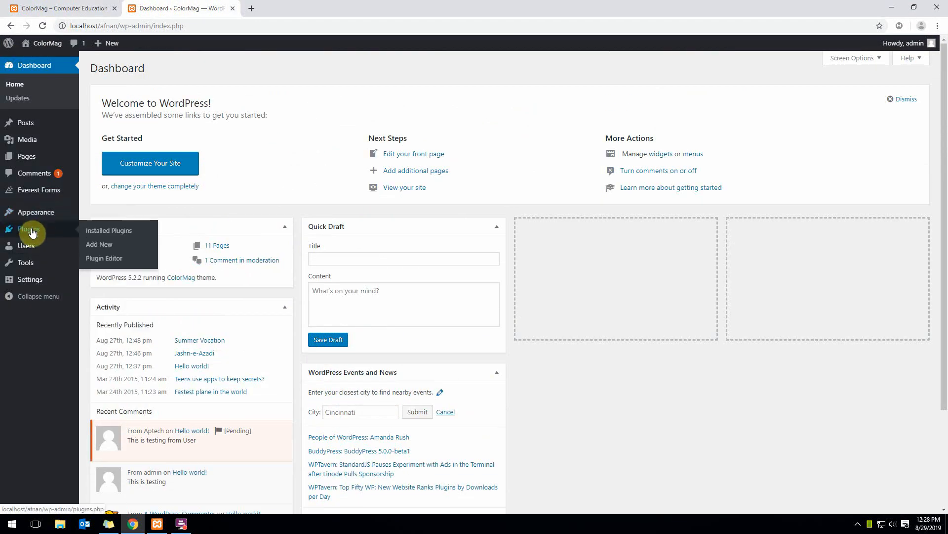
left_click(110, 232)
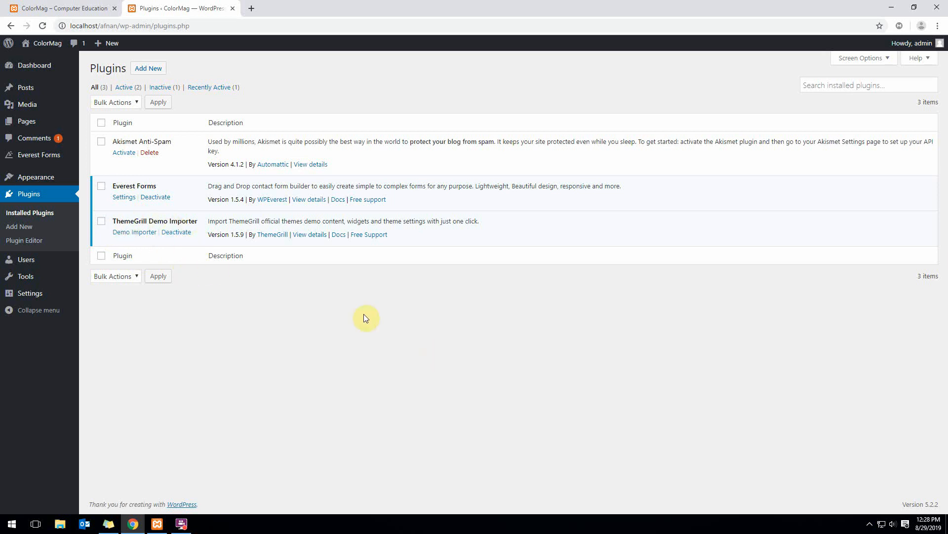
Check the site's front page again, and search for "salat time" among the plugins available to add.
left_click(91, 8)
scroll(387, 317, "up", 6)
left_click(180, 8)
left_click(140, 75)
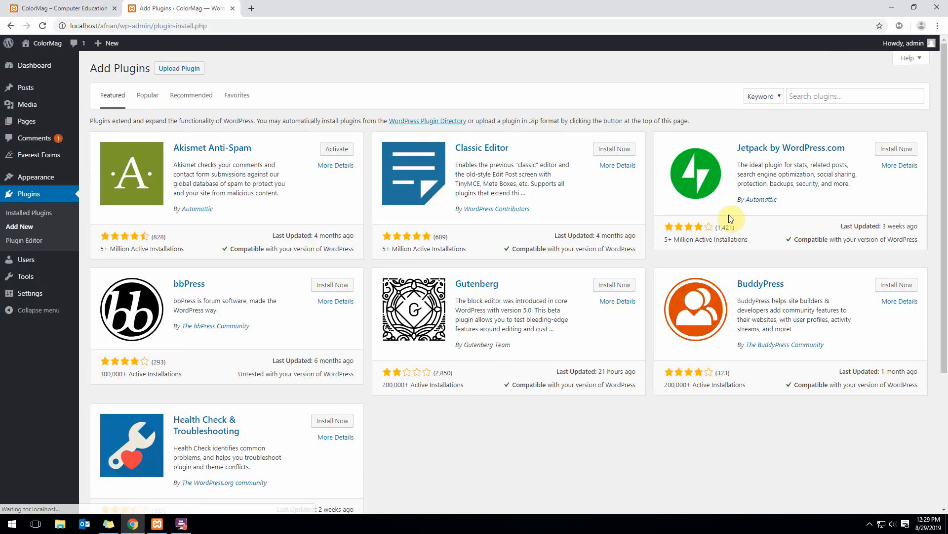
left_click(802, 97)
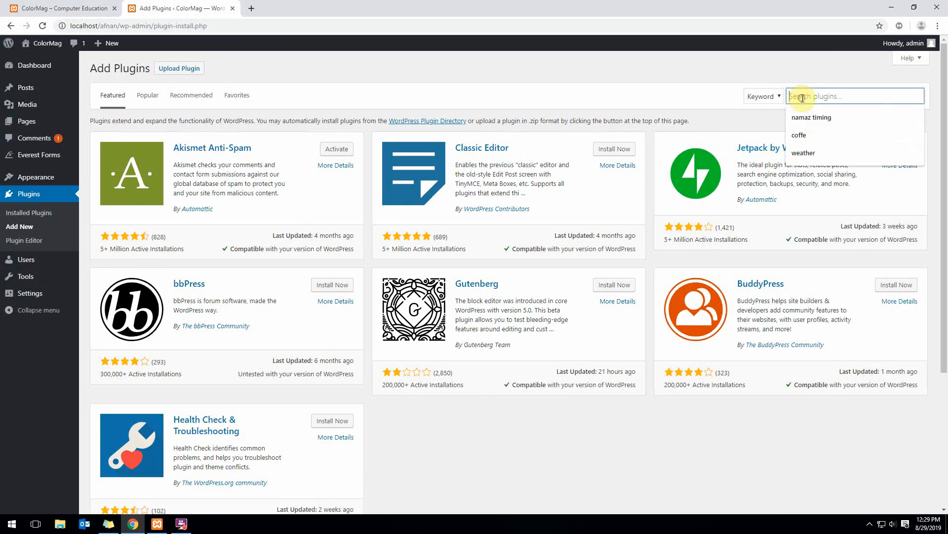
type("sa")
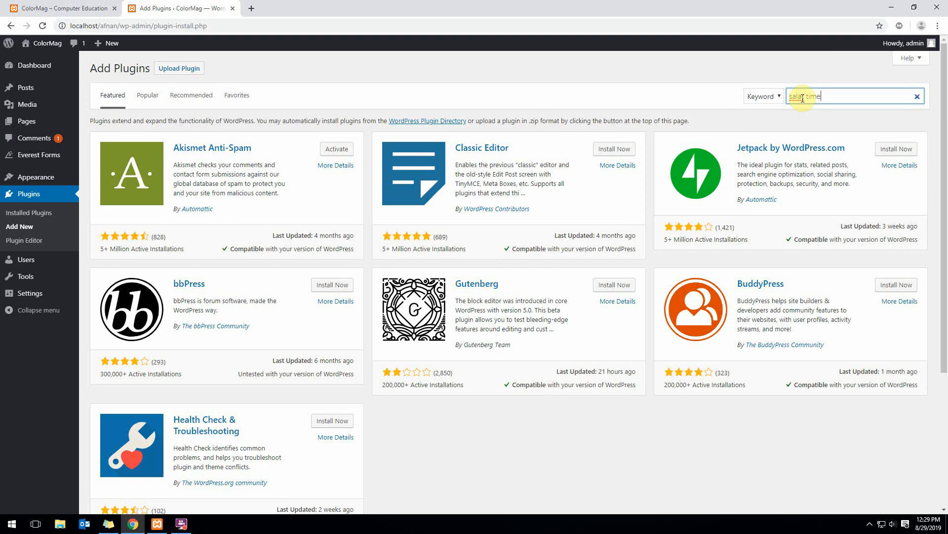
type("lat time")
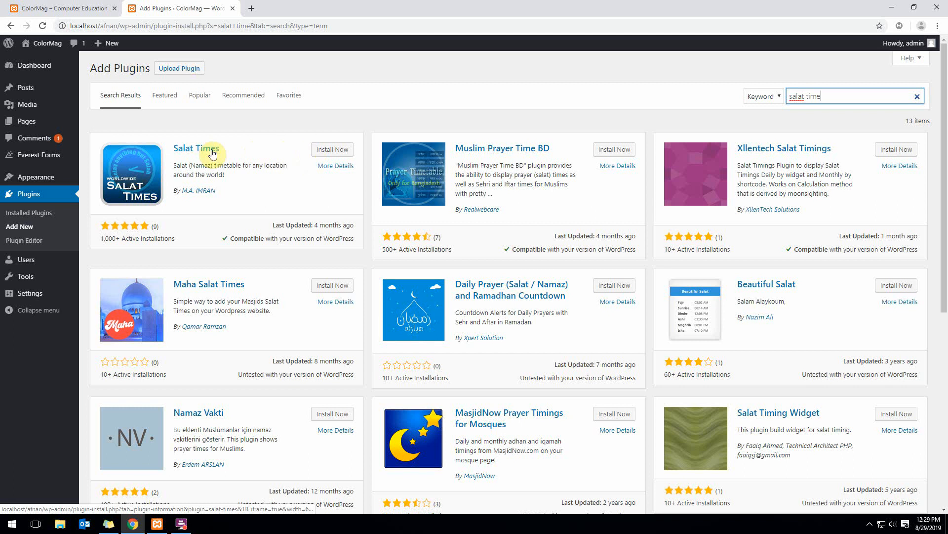
Open the details of the Salat Times plugin and read through its description, usage and main features.
left_click(212, 150)
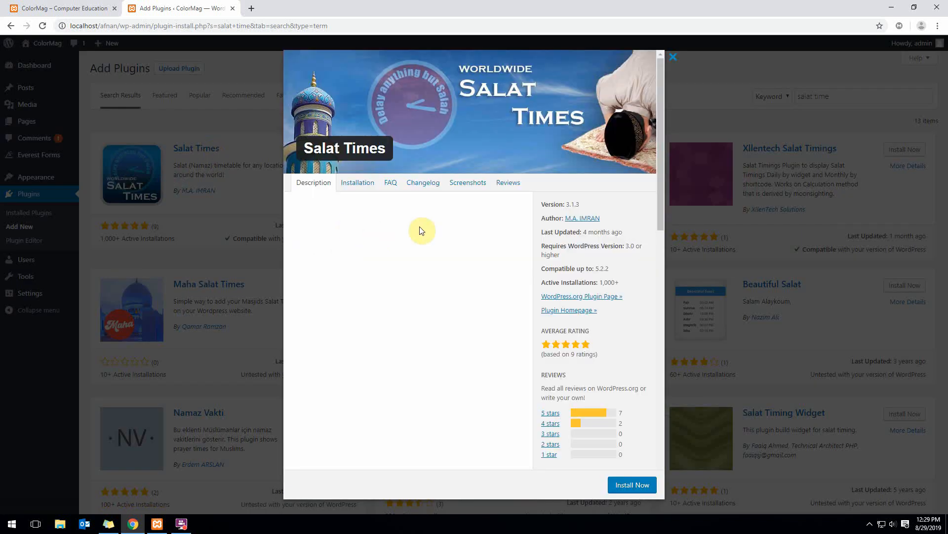
scroll(419, 259, "down", 5)
scroll(419, 259, "down", 4)
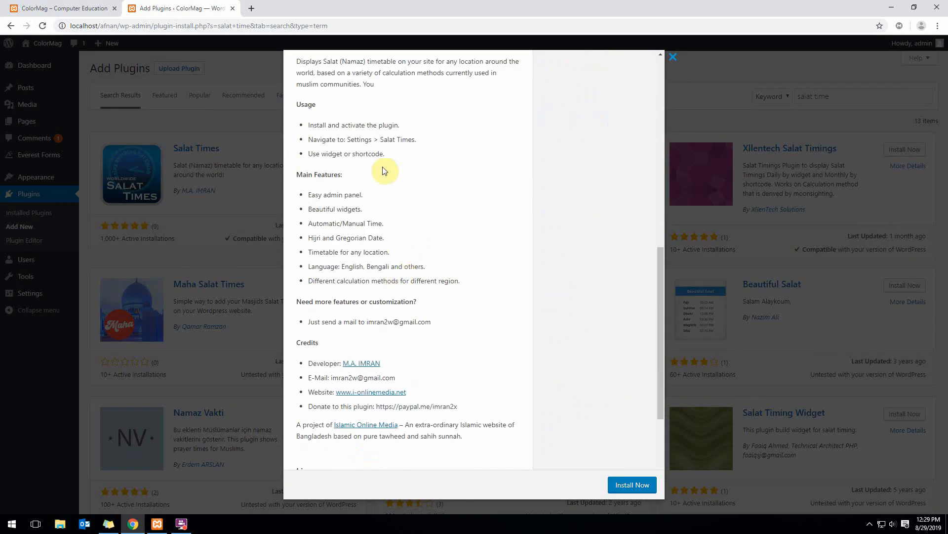
scroll(401, 305, "down", 2)
scroll(435, 294, "up", 1)
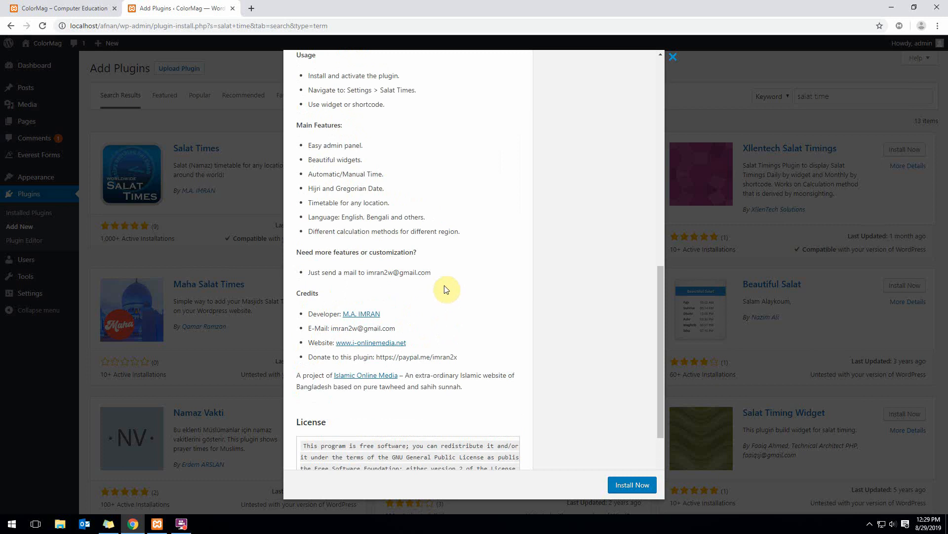
scroll(446, 289, "up", 10)
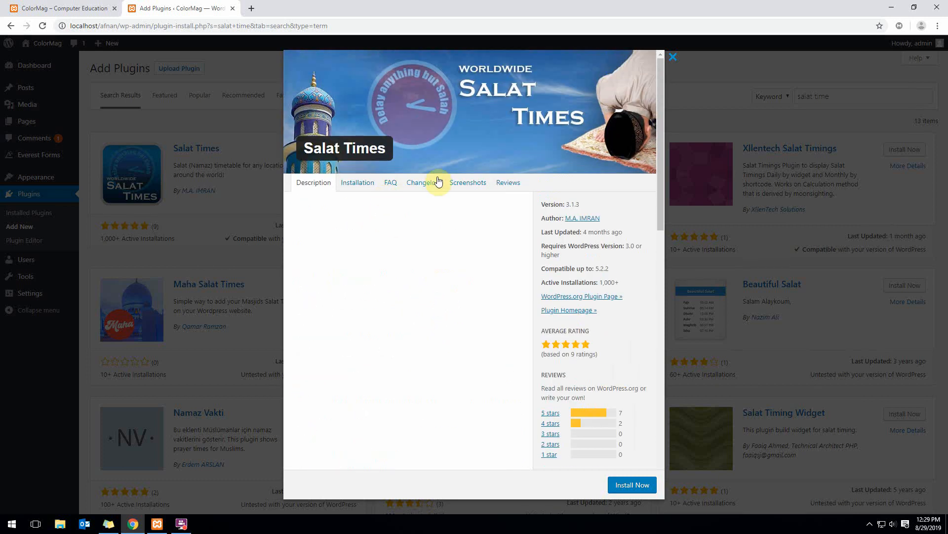
Read the installation instructions of the Salat Times plugin and close its details.
left_click(358, 184)
scroll(415, 296, "down", 3)
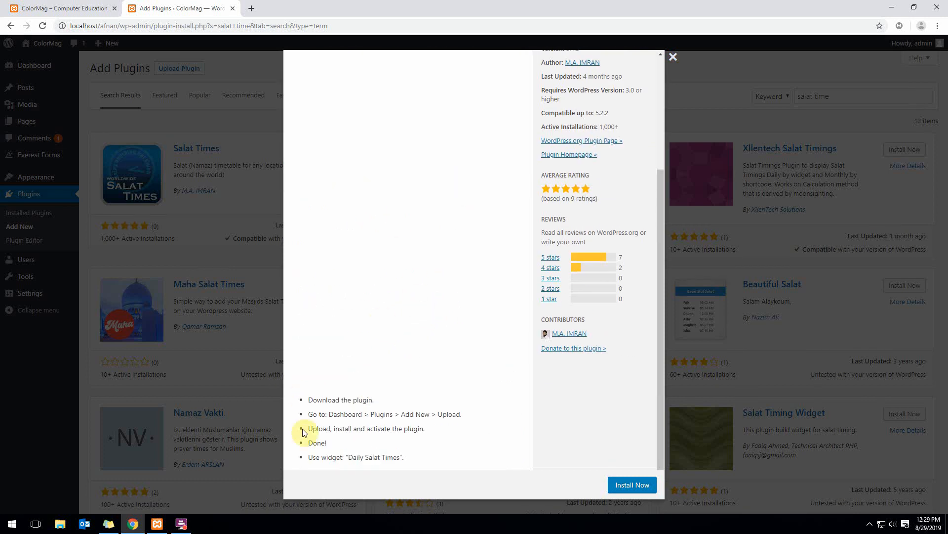
scroll(415, 417, "up", 3)
scroll(417, 418, "down", 3)
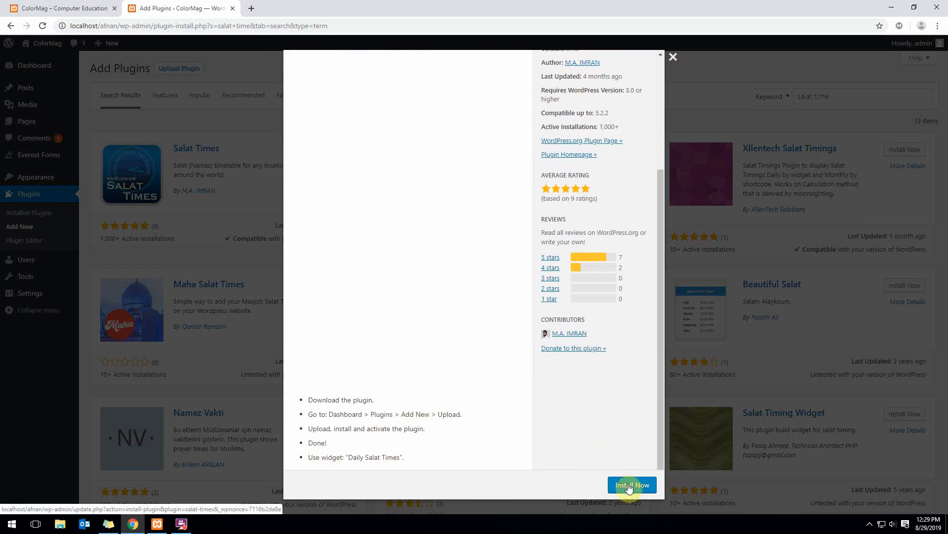
scroll(654, 296, "up", 10)
left_click(673, 57)
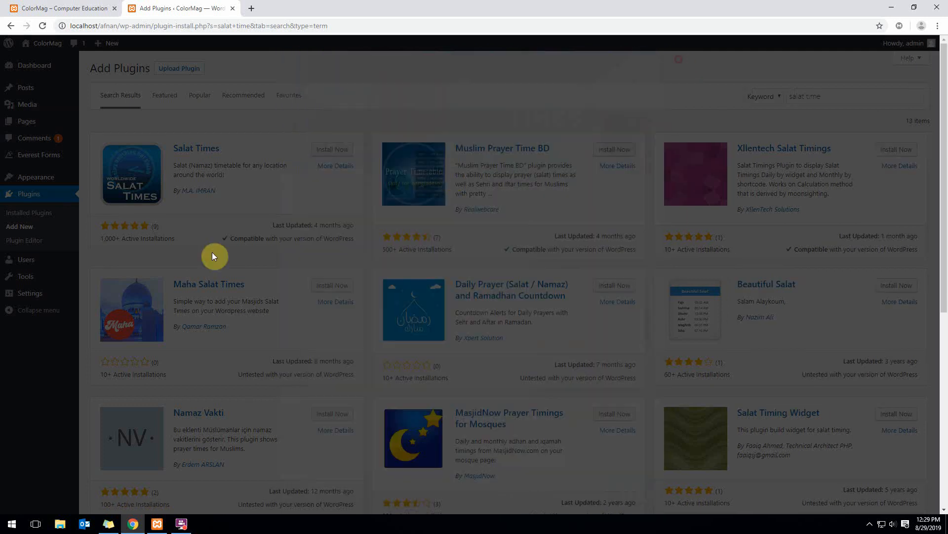
Install the Salat Times plugin and activate it from the installed plugins list.
left_click(334, 156)
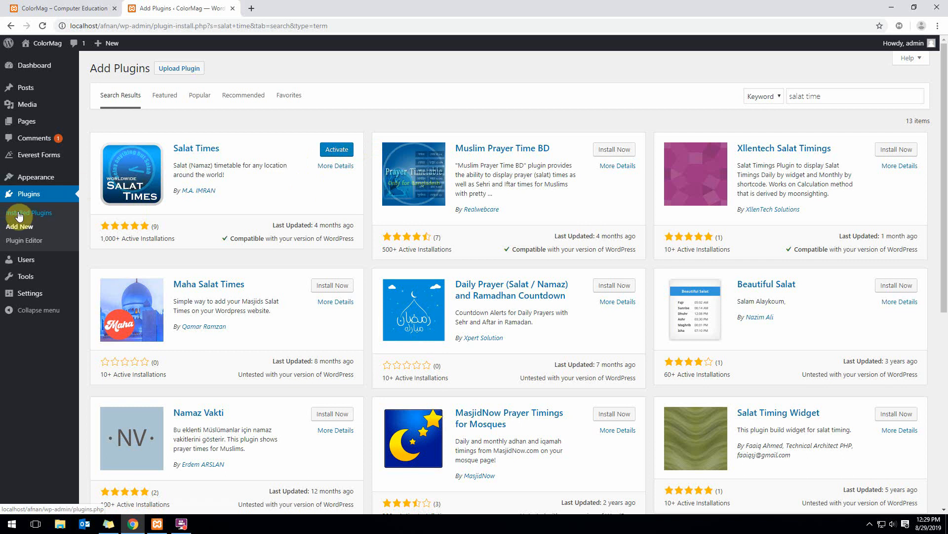
left_click(30, 73)
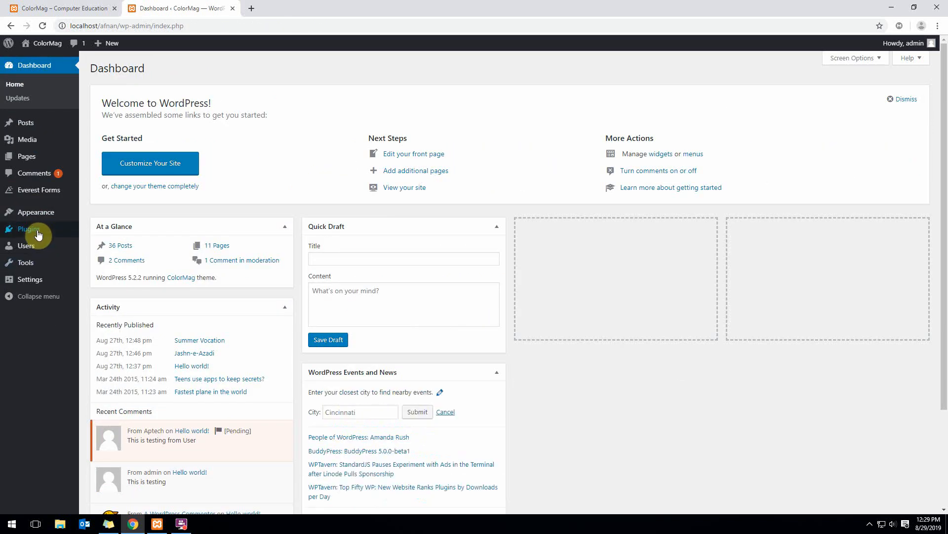
left_click(38, 235)
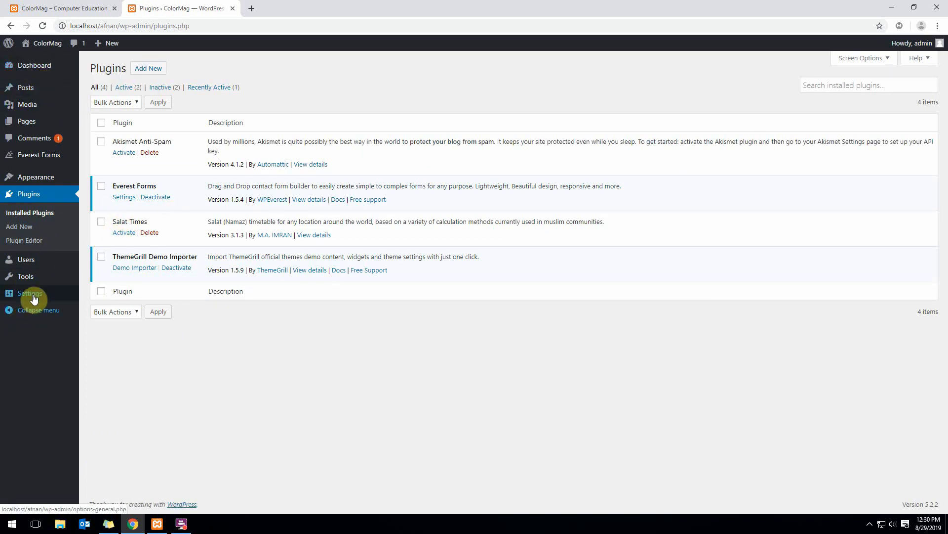
left_click(126, 232)
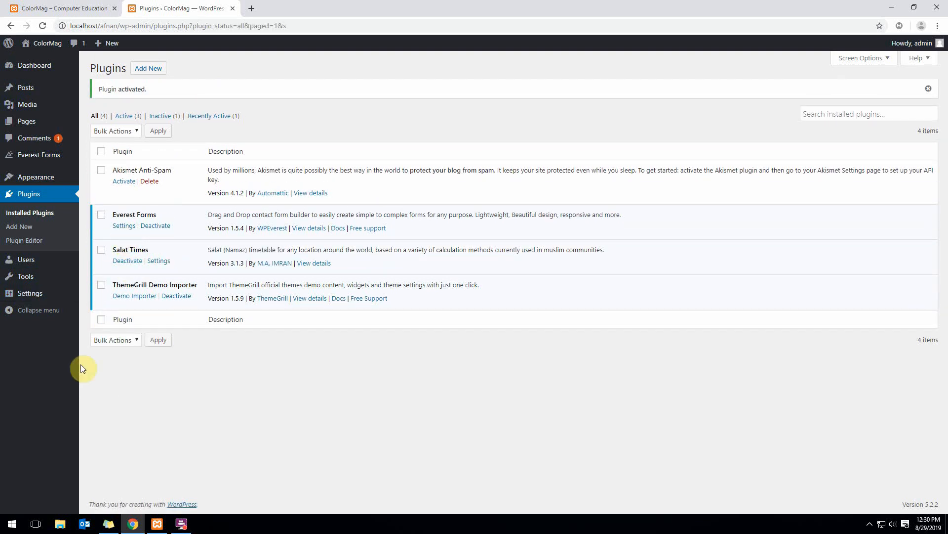
Open the Salat Times settings and keep the timetable type on Automatic.
mouse_move(52, 295)
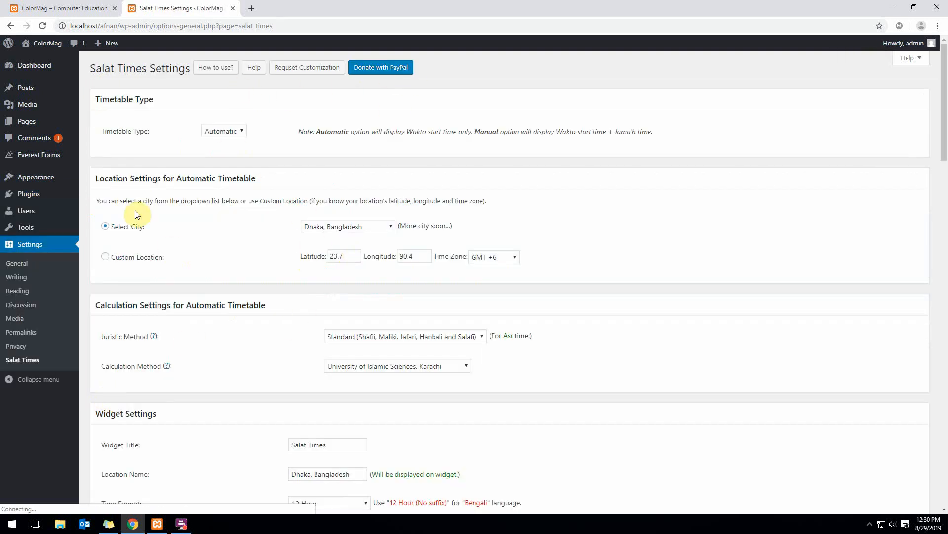
left_click(225, 130)
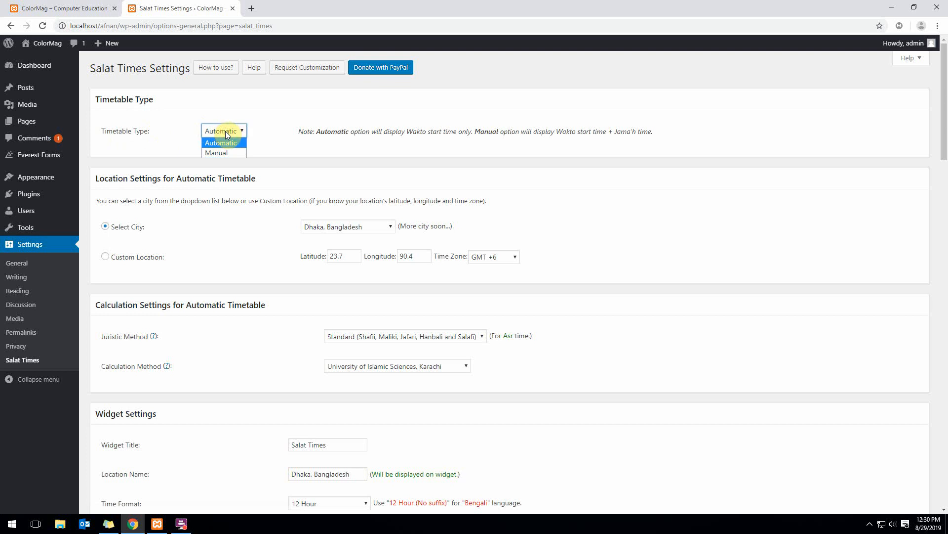
left_click(224, 131)
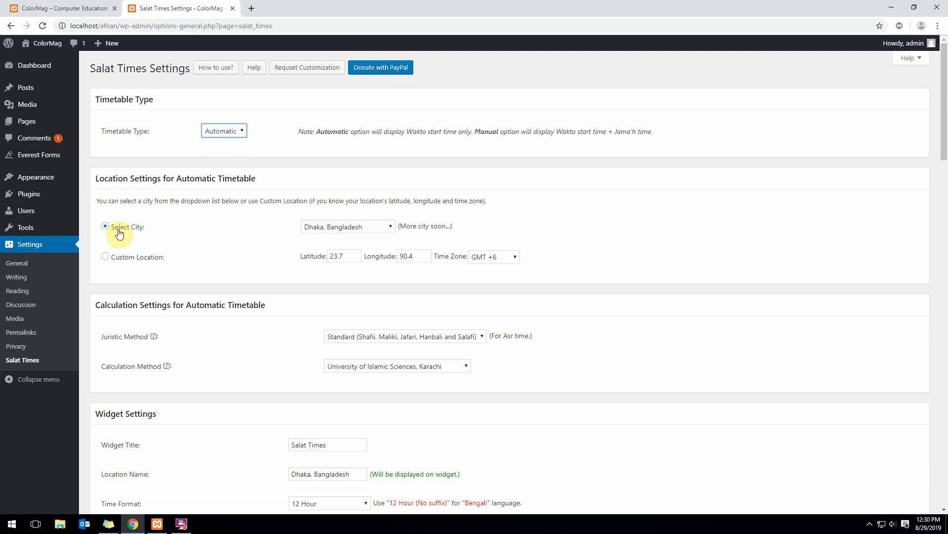
Set the city for the automatic timetable to Islamabad, Pakistan.
left_click(322, 228)
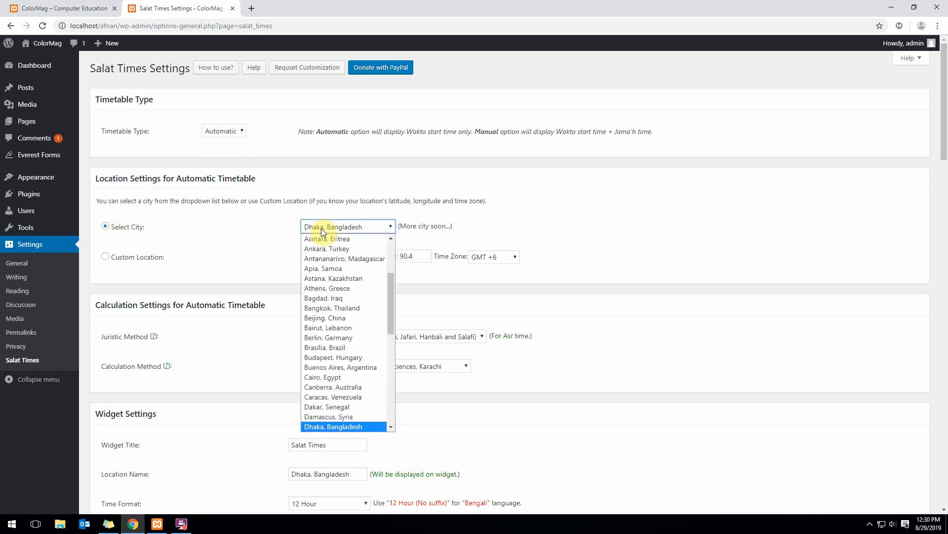
key("Down")
key("Down")
key("Down")
key("Down")
key("Down")
key("Down")
key("Down")
key("Down")
key("Down")
key("Down")
key("Down")
key("Down")
key("Down")
key("Down")
key("Down")
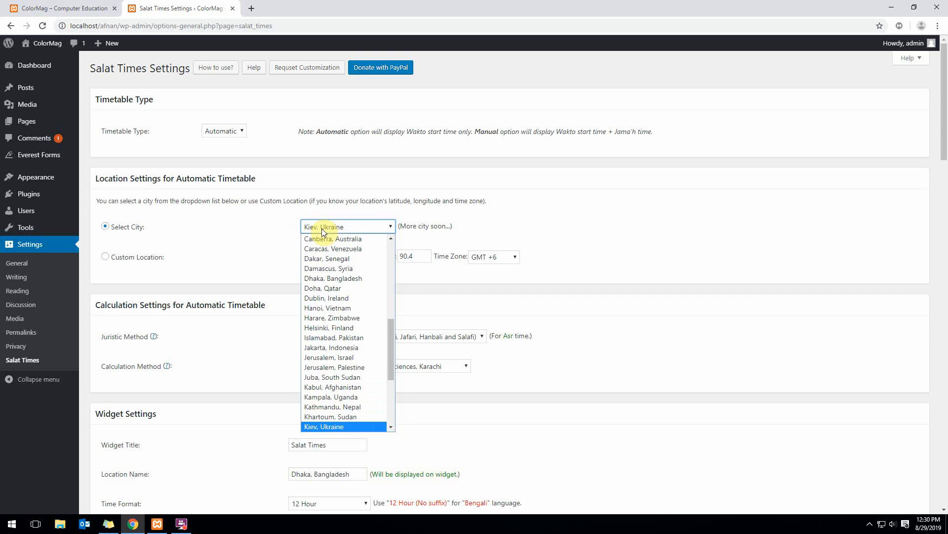
key("Down")
key("Down")
key("Up")
key("Up")
key("Up")
key("Up")
key("Up")
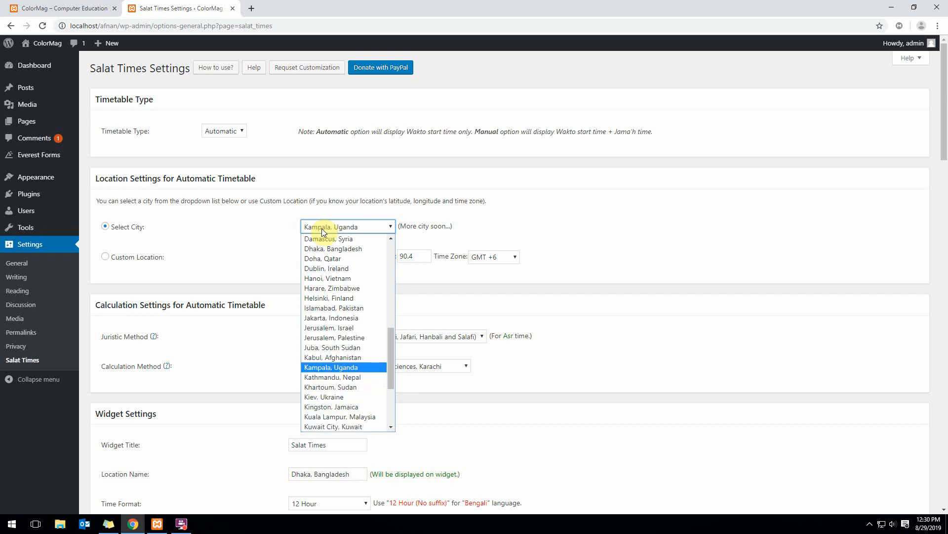
key("Up")
key("Up")
key("Down")
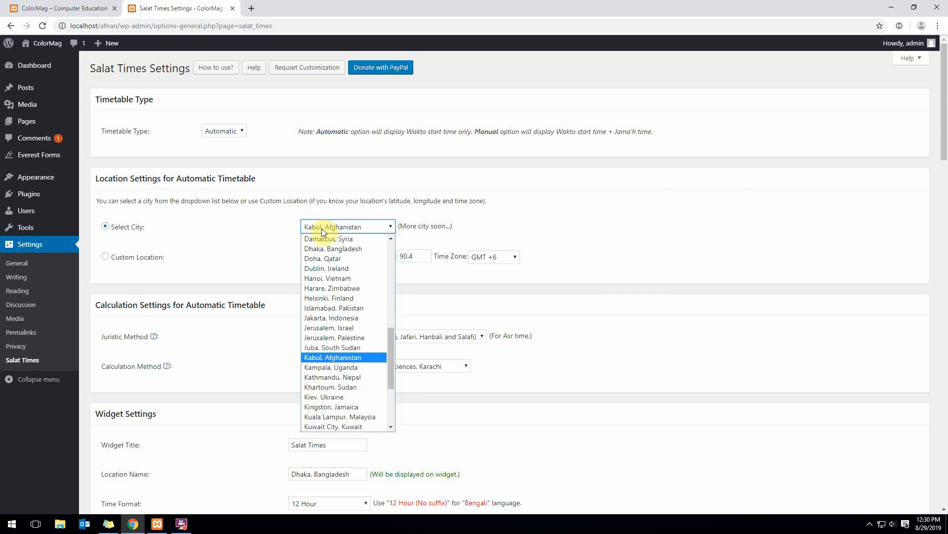
key("l")
key("Down")
key("Down")
key("i")
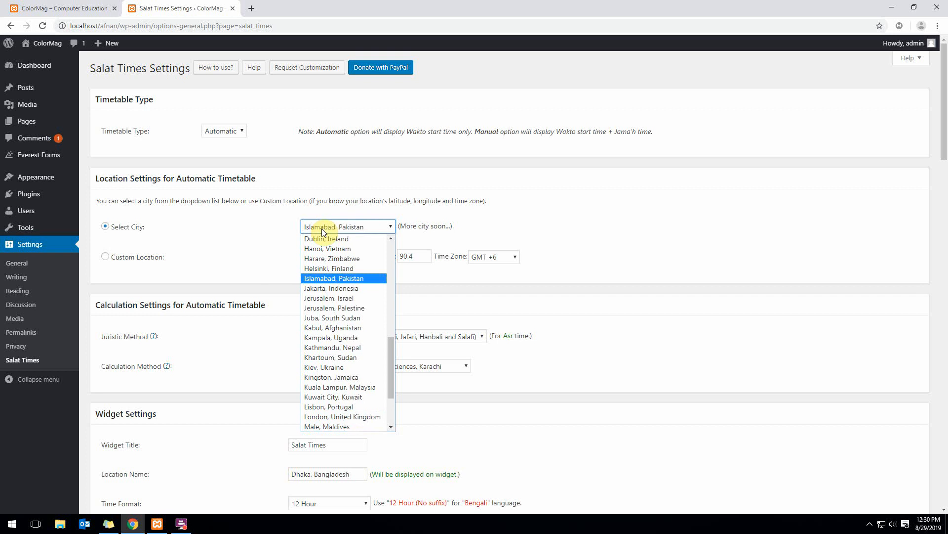
left_click(330, 278)
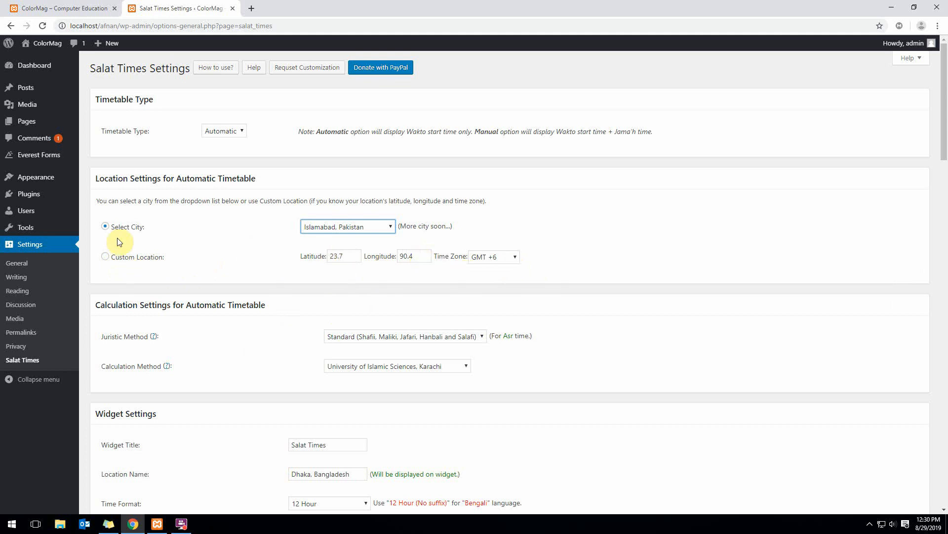
Set the juristic method to Hanafi and keep University of Islamic Sciences, Karachi as the calculation method.
scroll(128, 336, "down", 1)
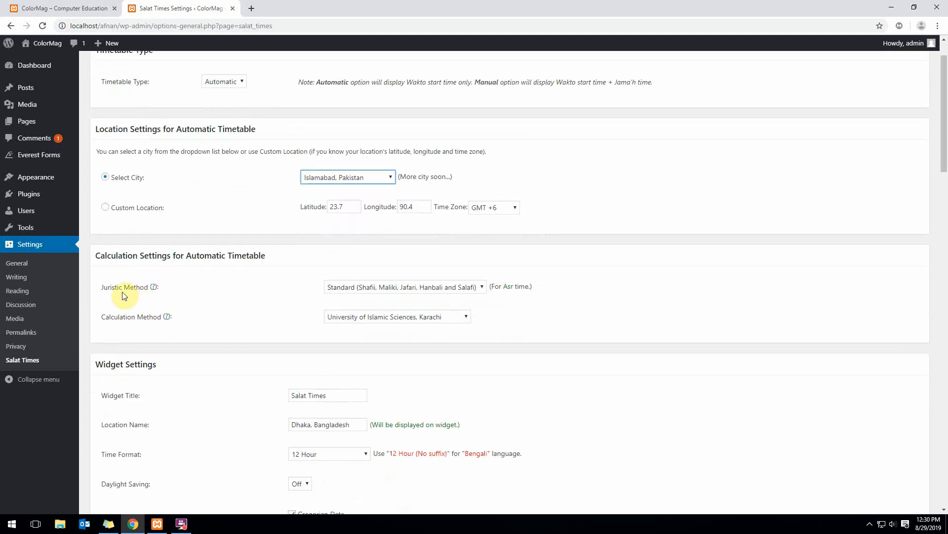
left_click(403, 292)
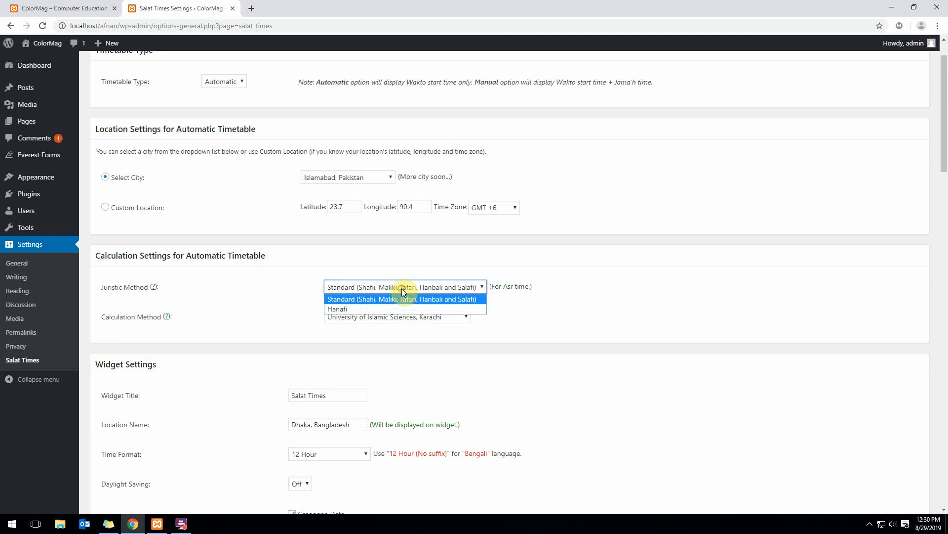
left_click(381, 309)
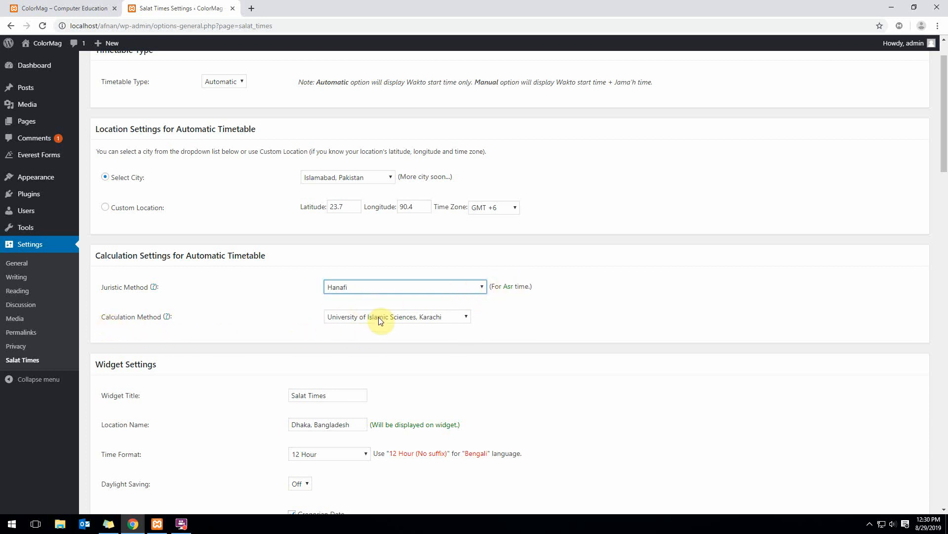
left_click(342, 319)
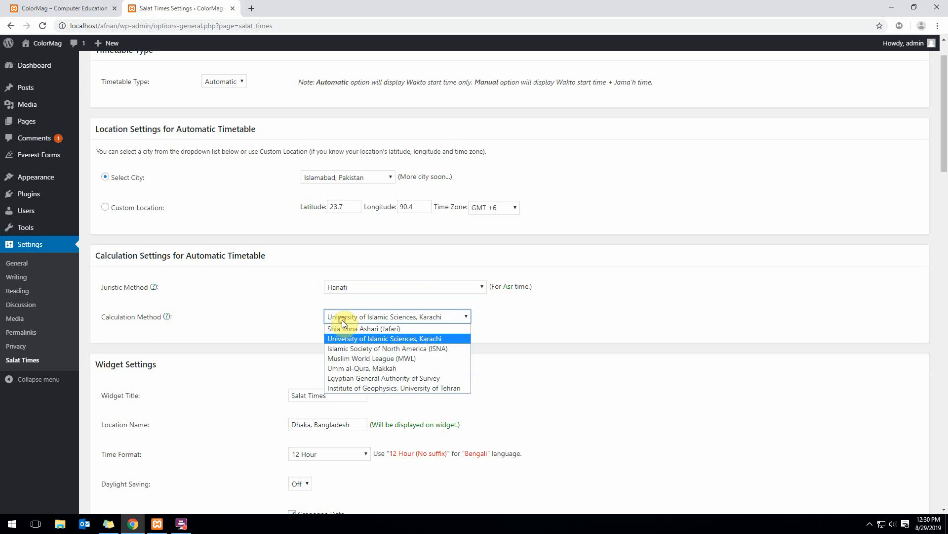
left_click(342, 319)
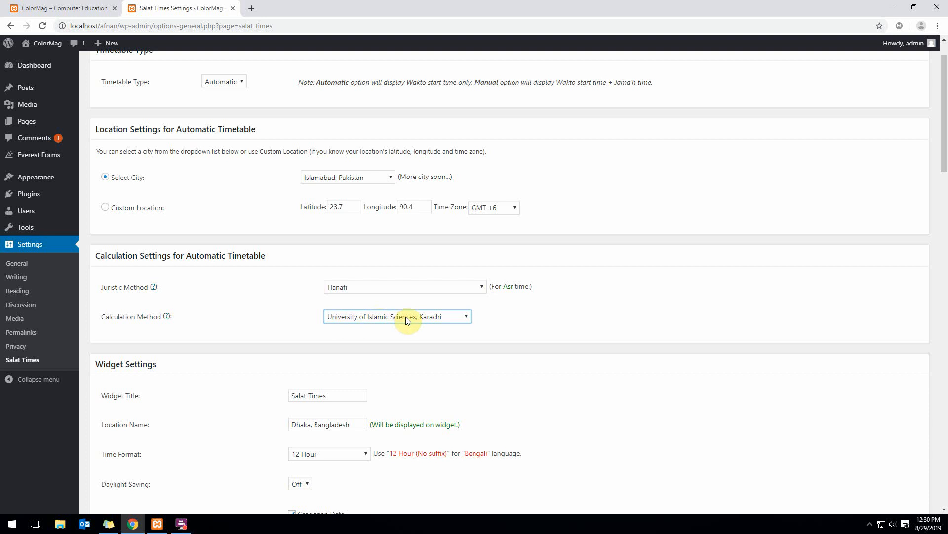
Change the widget title in the widget settings to Namaz Times.
scroll(276, 295, "down", 4)
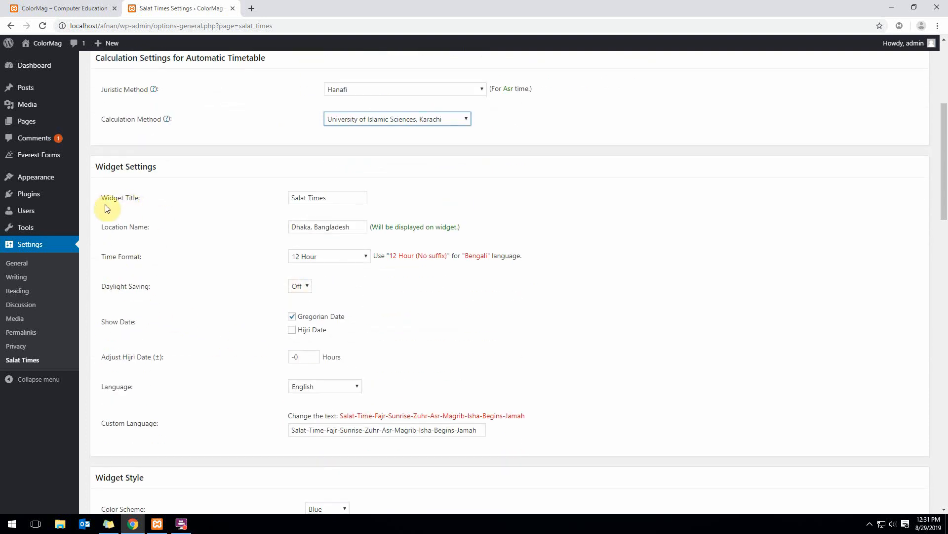
triple_click(335, 198)
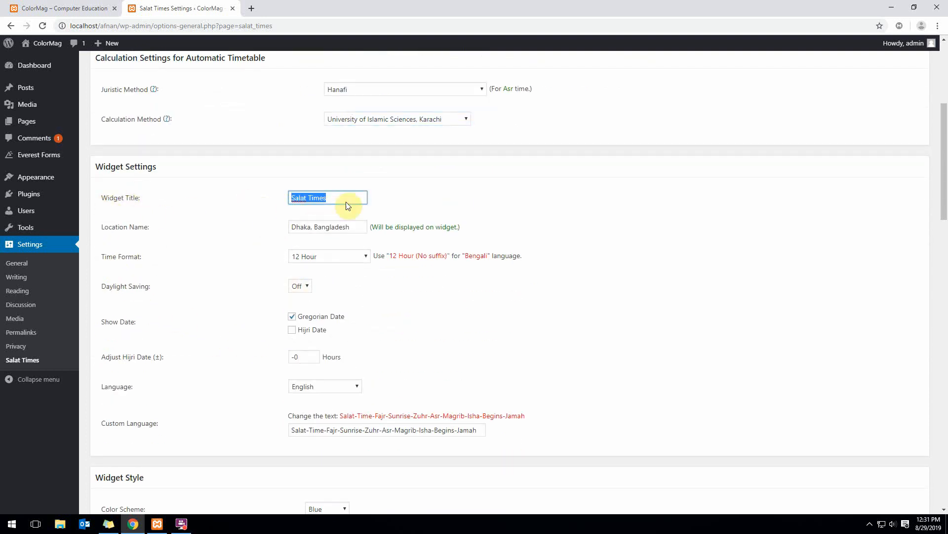
left_click(310, 197)
key("shift+Home")
type("Namaz")
Set the location name displayed on the widget to Karachi, Pakistan.
left_click(349, 227)
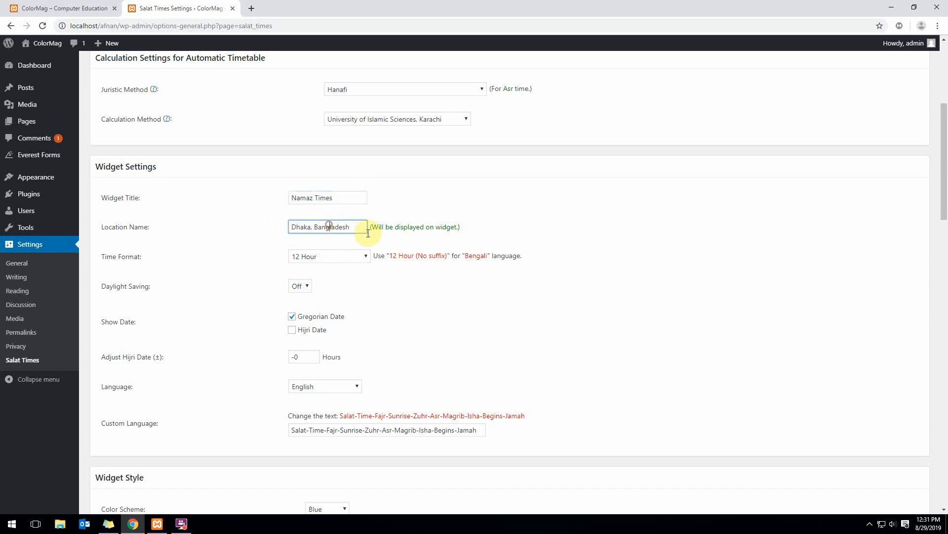
left_click_drag(359, 229, 271, 233)
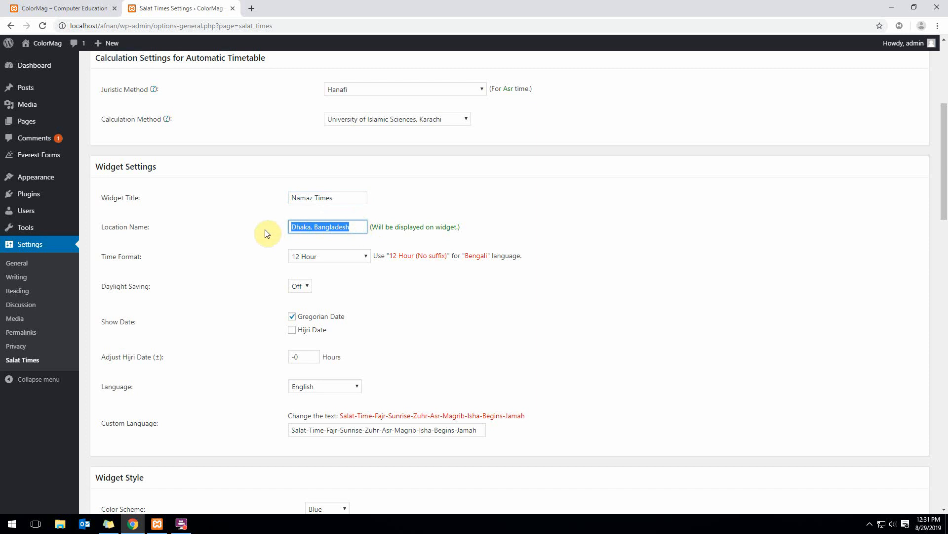
type("Kara")
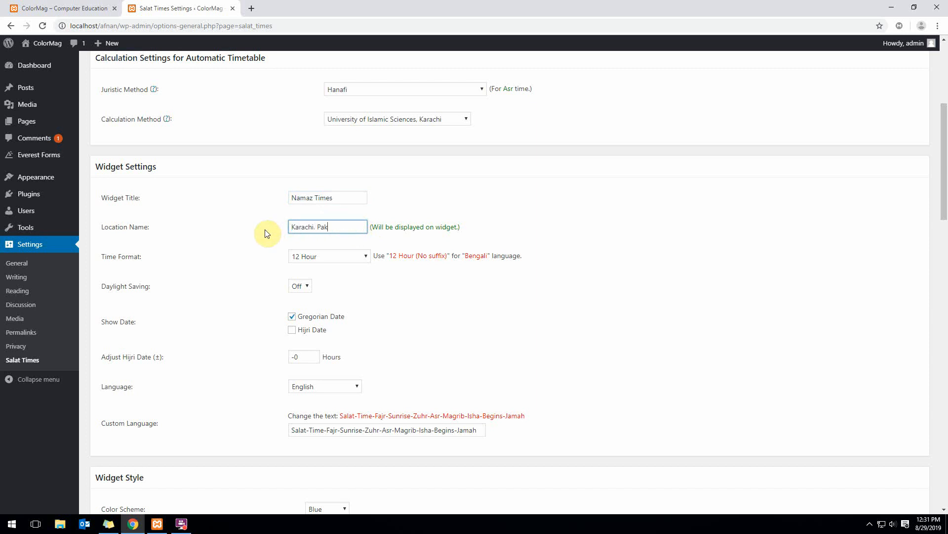
type("chi, Pakistan")
left_click(222, 253)
Keep the 12 Hour time format and show the Hijri date in addition to the Gregorian date.
left_click(330, 253)
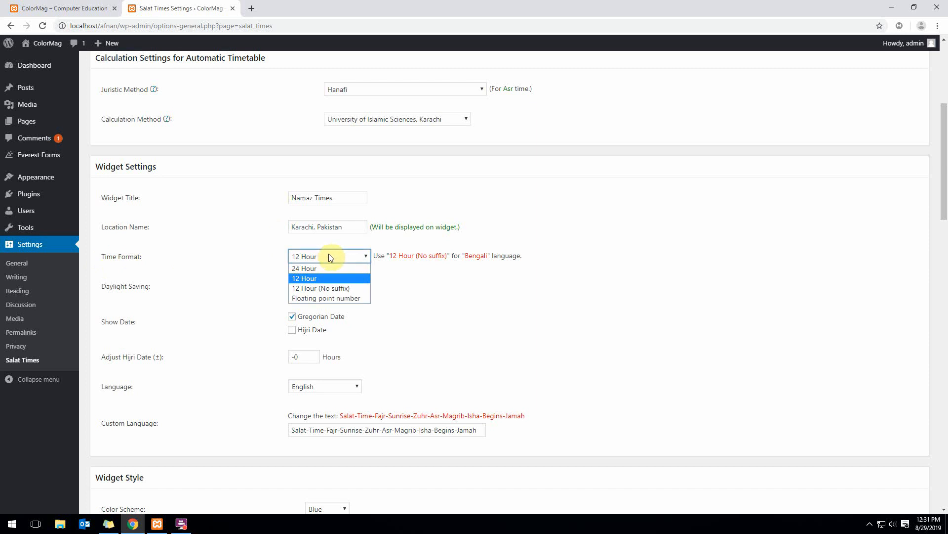
left_click(330, 257)
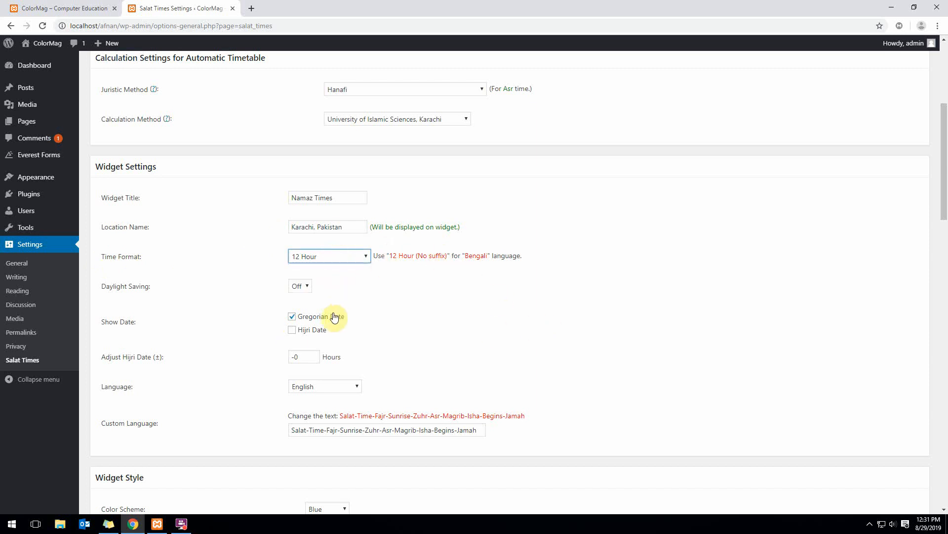
left_click_drag(105, 286, 116, 286)
scroll(336, 333, "down", 1)
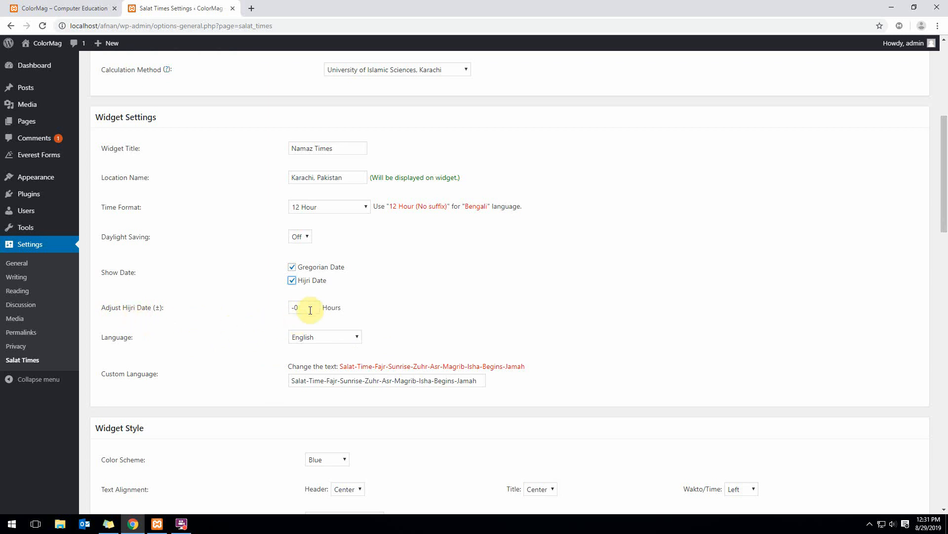
Keep English as the widget language, leave the custom language text and widget style at their defaults, and save the Salat Times settings.
scroll(291, 336, "down", 3)
left_click(302, 193)
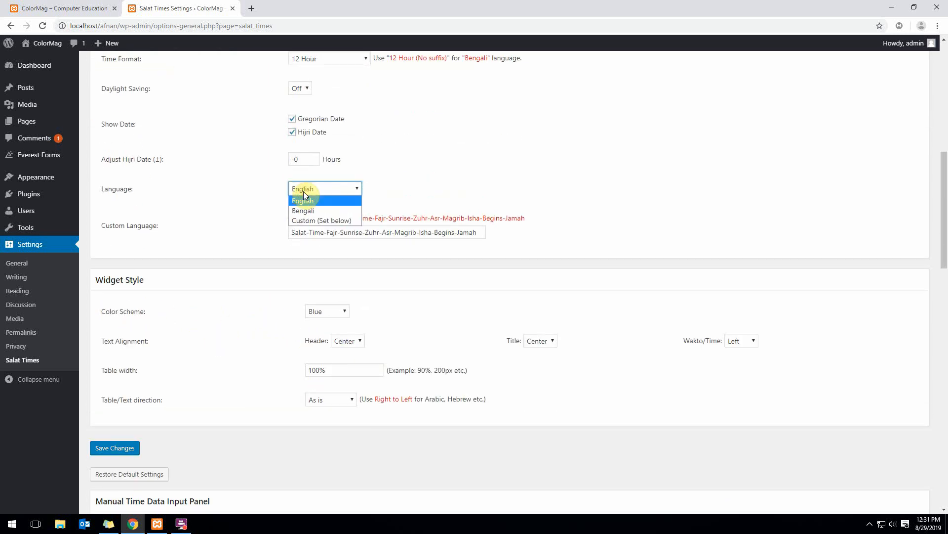
left_click(303, 192)
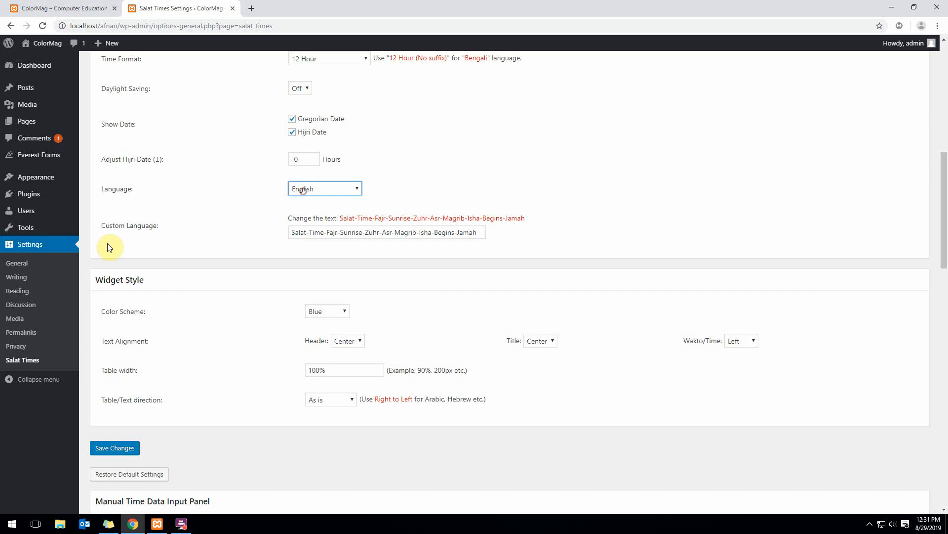
left_click(320, 233)
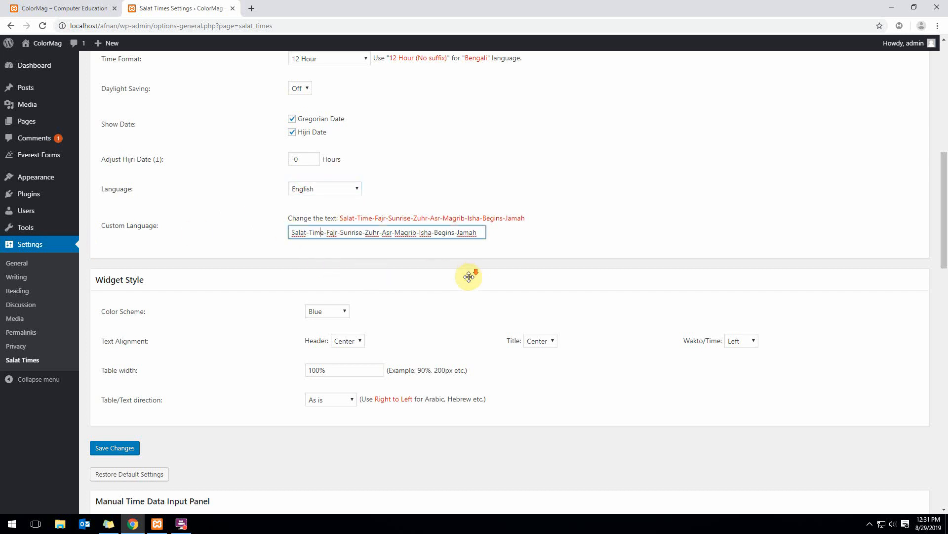
scroll(469, 276, "down", 1)
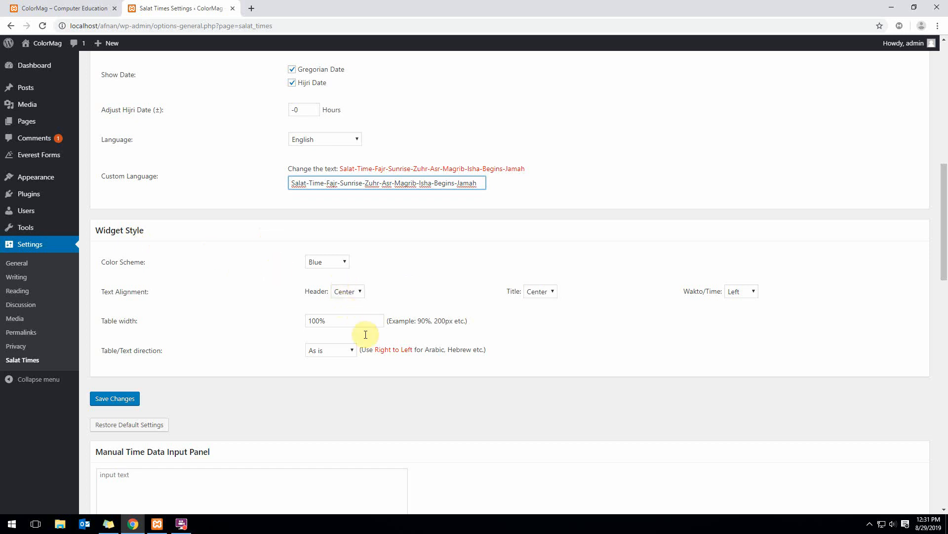
scroll(366, 335, "down", 3)
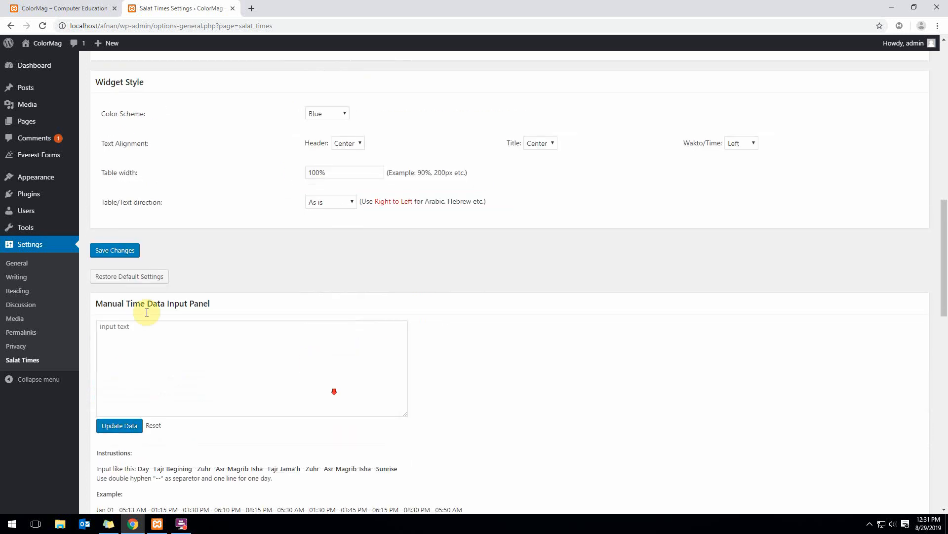
left_click(114, 251)
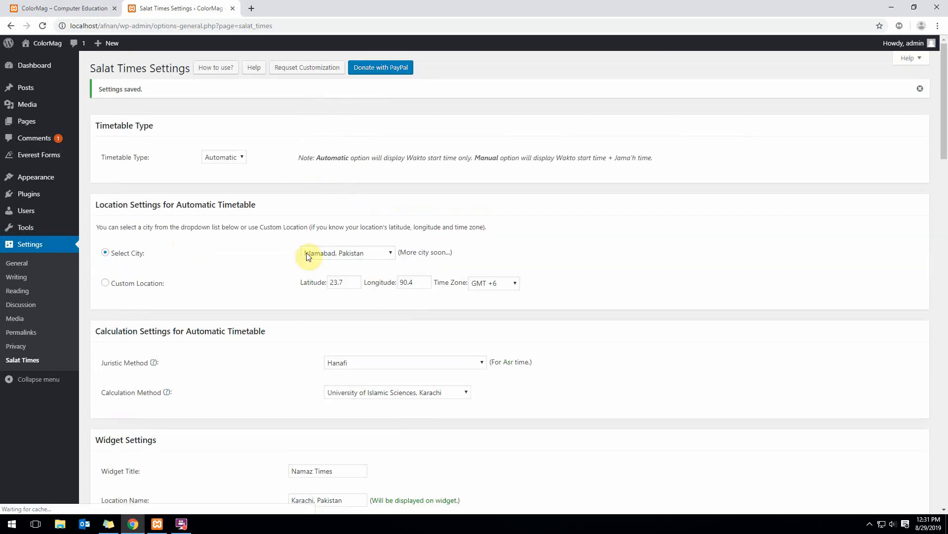
Open the Widgets admin page and check the sidebar area on the site's homepage.
mouse_move(42, 181)
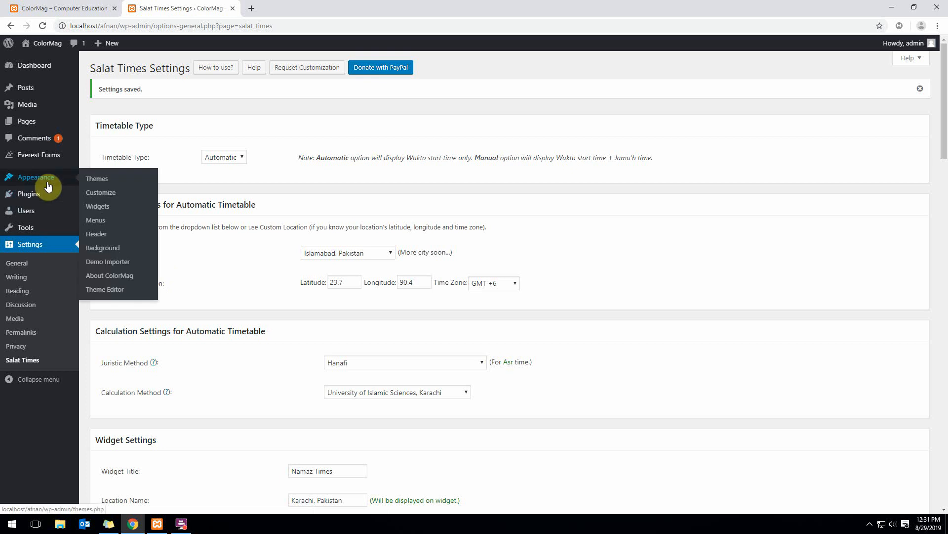
left_click(114, 215)
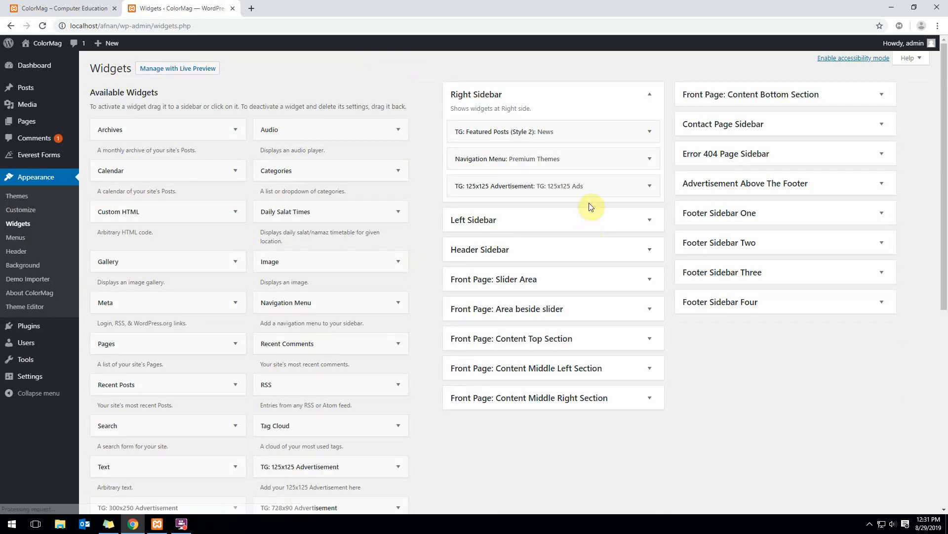
left_click(84, 9)
scroll(622, 286, "down", 3)
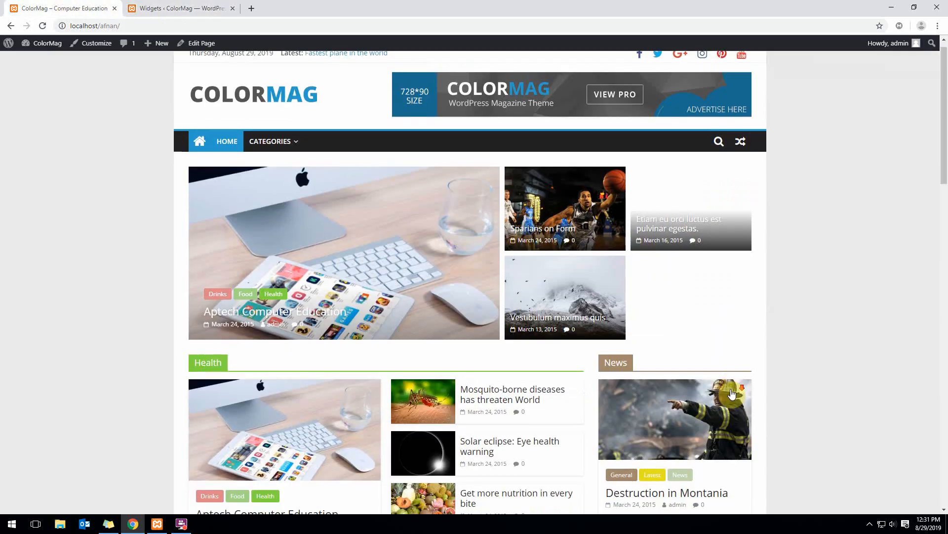
scroll(615, 262, "down", 3)
scroll(615, 262, "up", 3)
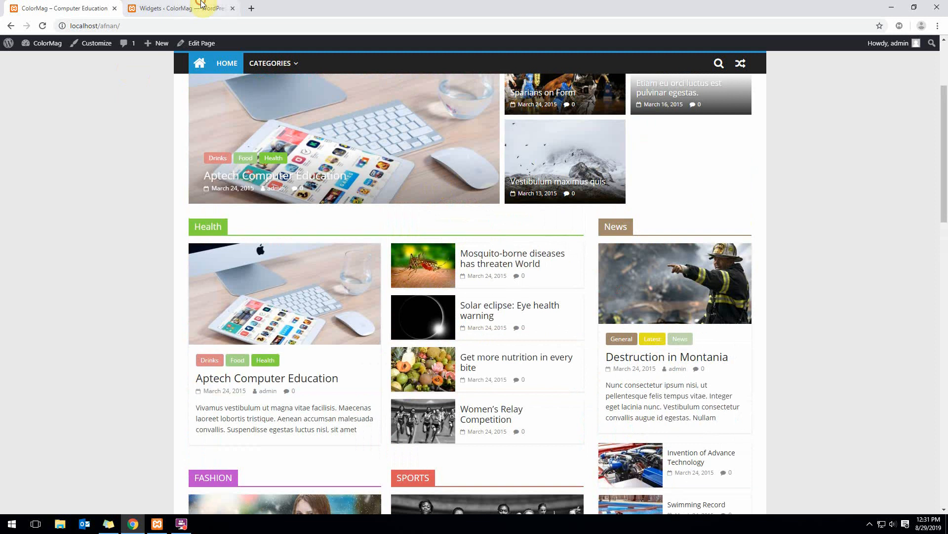
Add the Daily Salat Times widget above the News featured posts in the Right Sidebar and finish editing it.
left_click(180, 8)
scroll(283, 269, "down", 2)
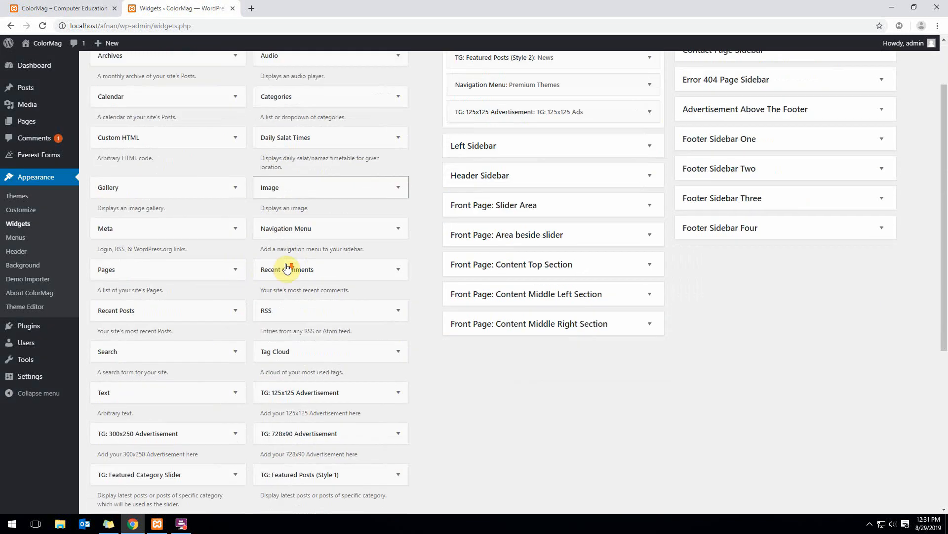
scroll(300, 382, "down", 2)
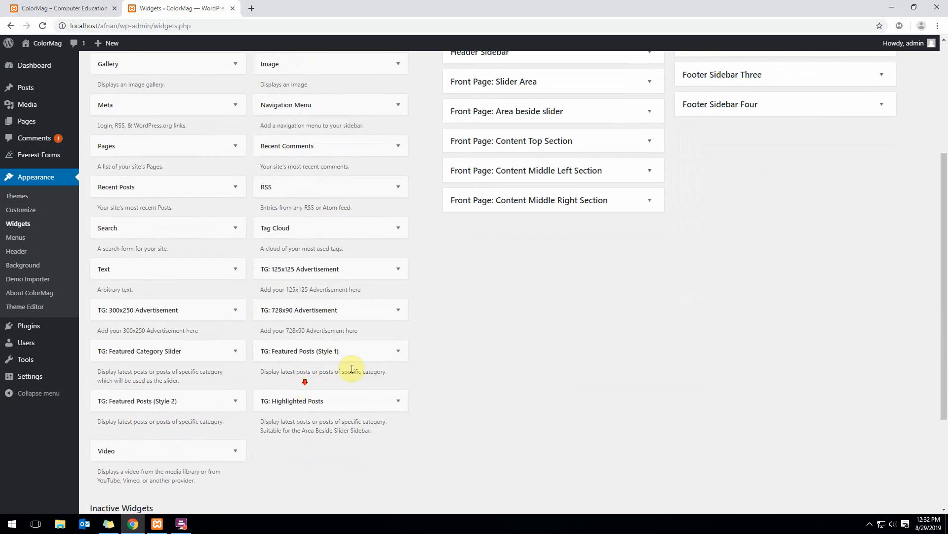
scroll(360, 423, "up", 2)
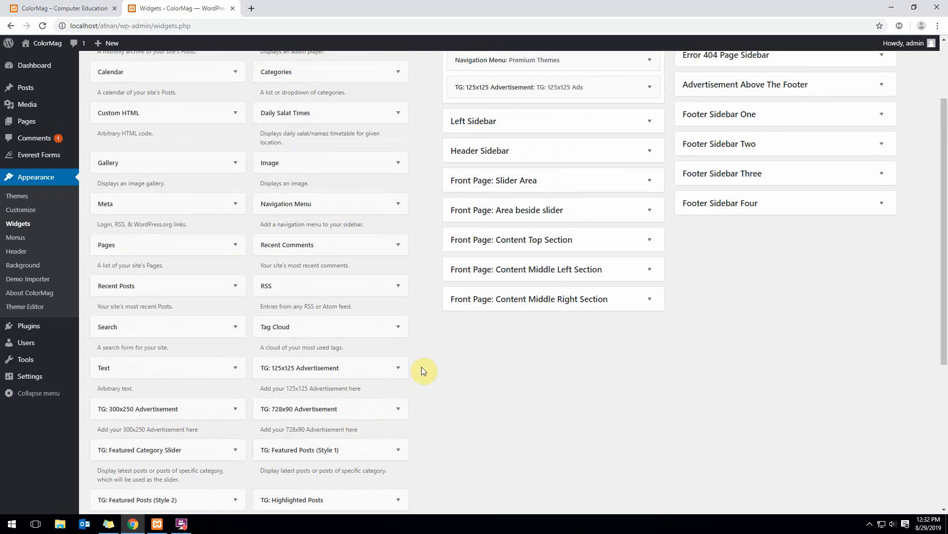
scroll(442, 355, "up", 2)
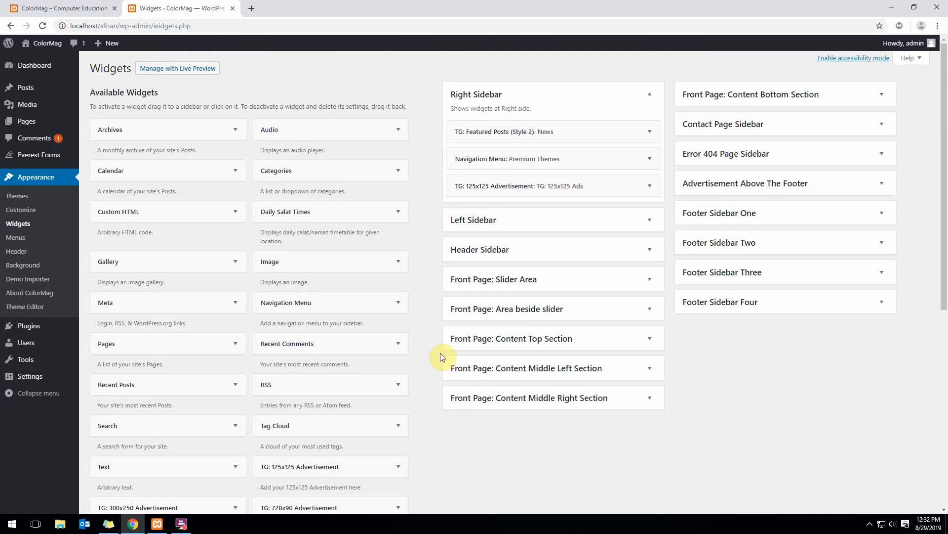
left_click(307, 214)
left_click(306, 212)
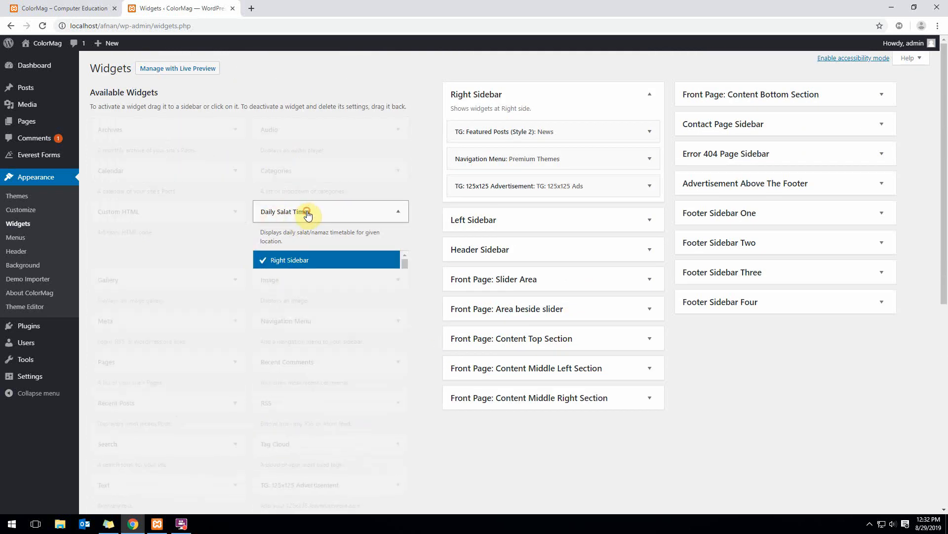
left_click_drag(329, 216, 527, 132)
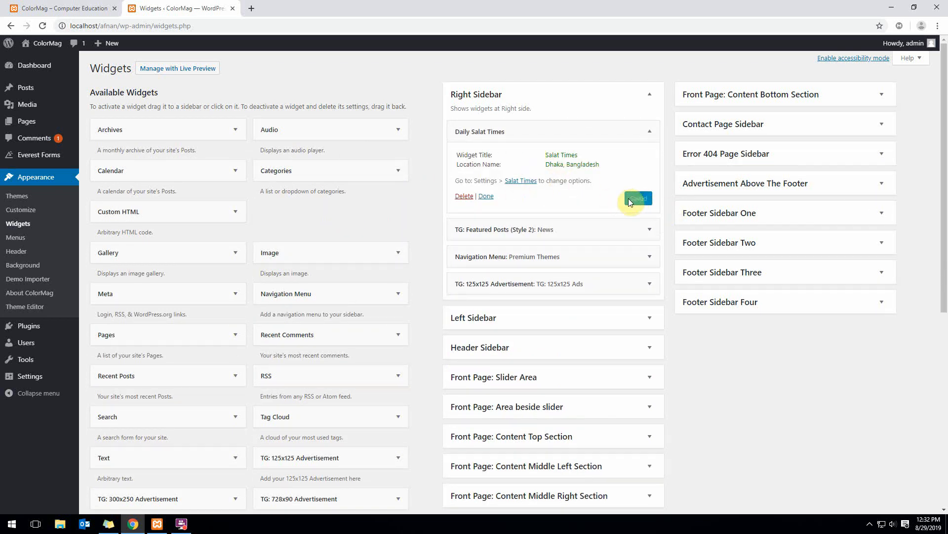
left_click(486, 196)
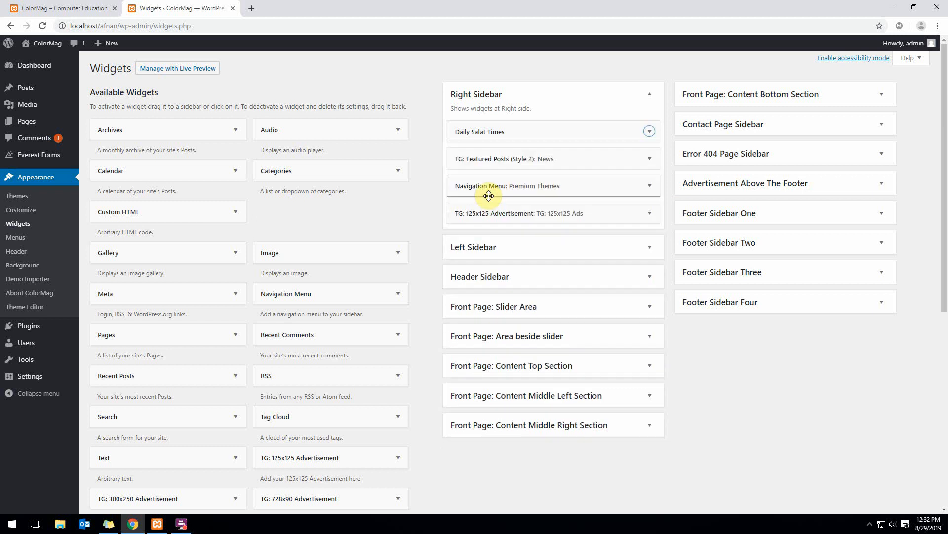
Reload the site's homepage to show the updated sidebar.
left_click(39, 4)
left_click(201, 25)
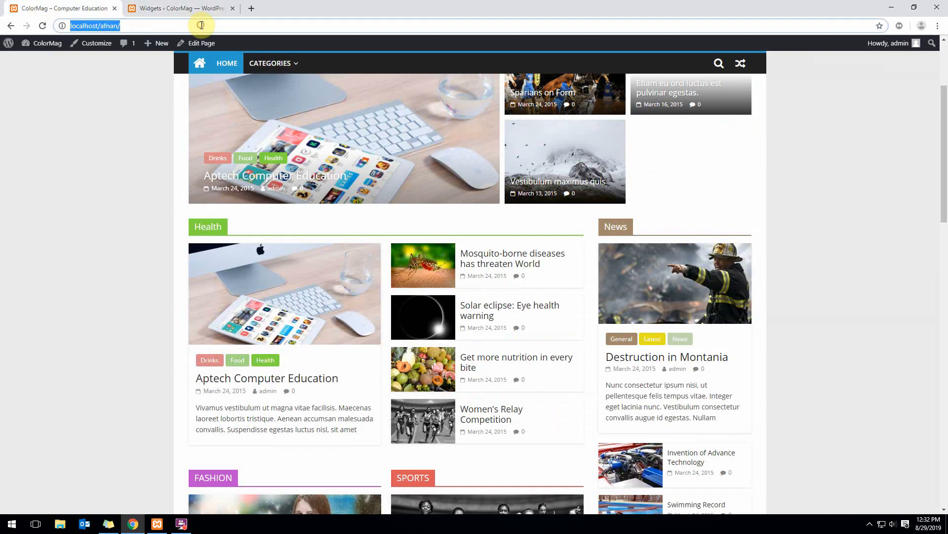
key("Return")
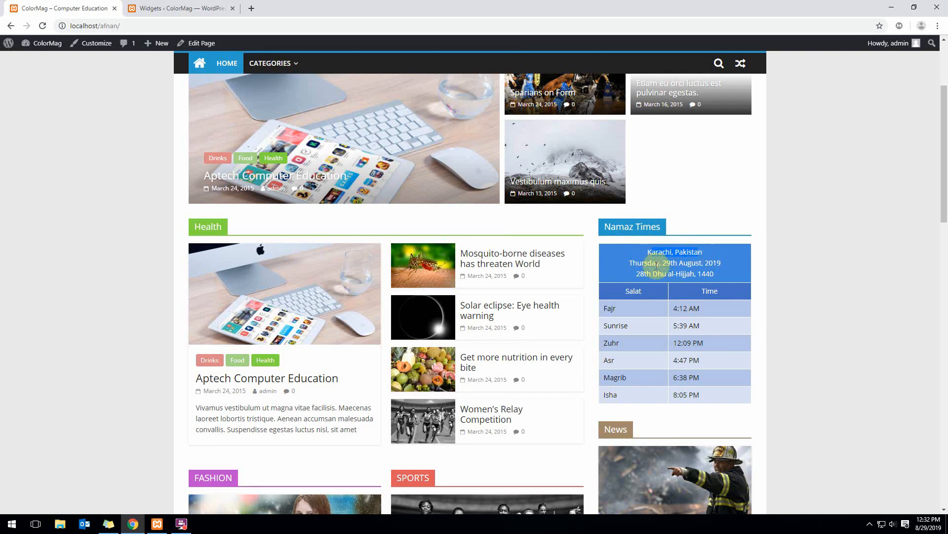
Examine the Namaz Times widget's location, dates and prayer times on the homepage, and return to the Widgets admin page.
left_click_drag(626, 263, 722, 264)
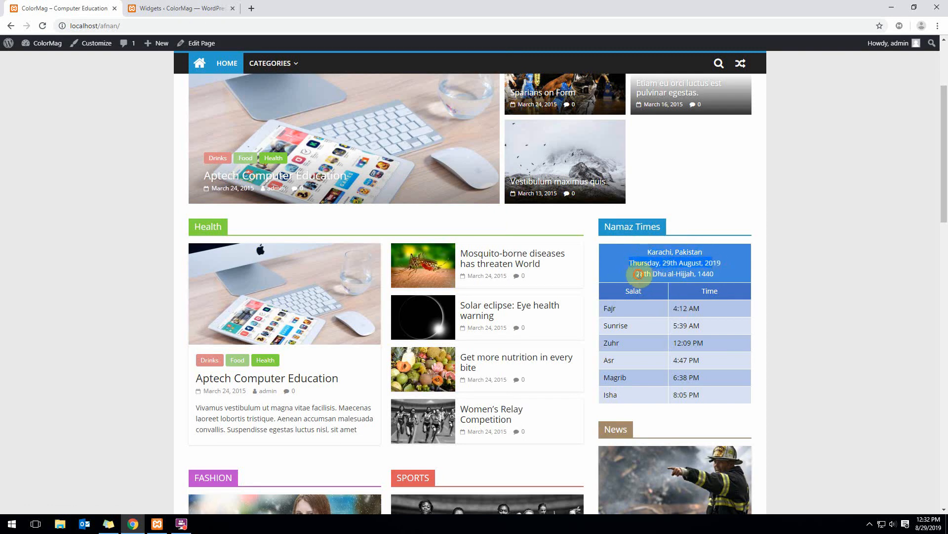
left_click(642, 275)
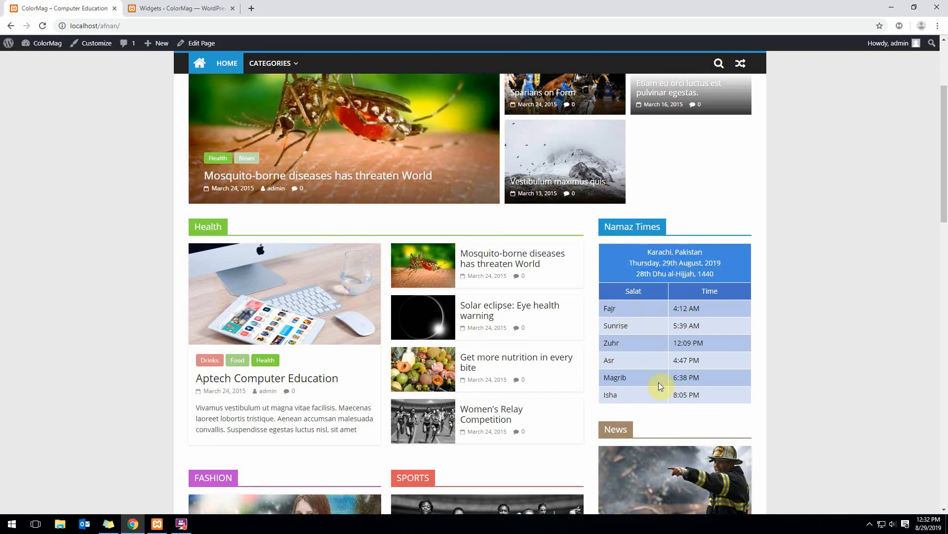
mouse_move(711, 395)
left_mouse_down()
mouse_move(646, 356)
mouse_move(613, 308)
mouse_move(717, 402)
left_mouse_up()
left_click(656, 335)
left_click(716, 401)
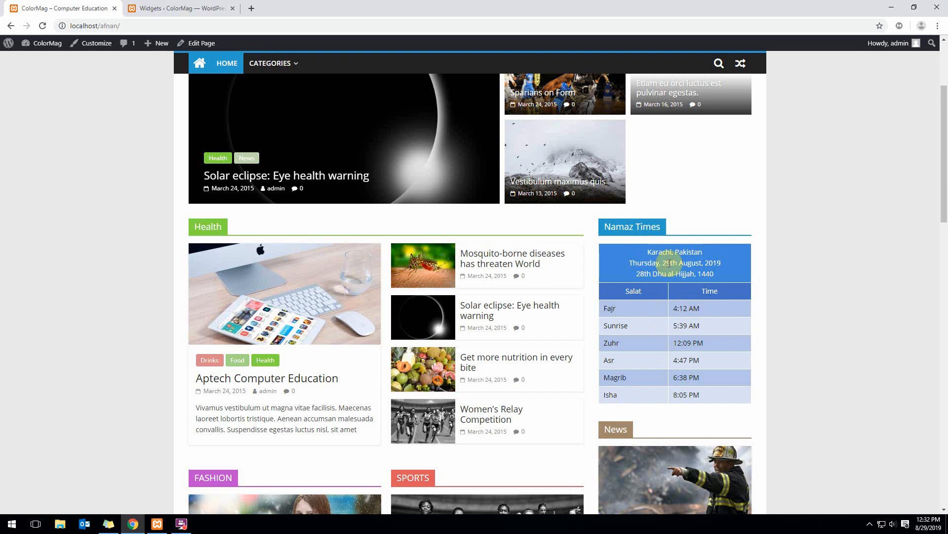
scroll(668, 384, "down", 3)
scroll(668, 383, "up", 3)
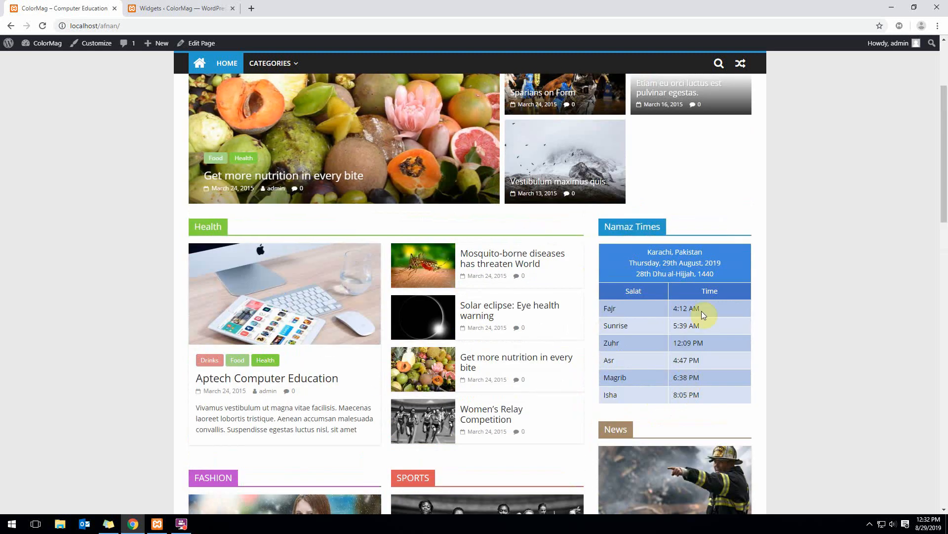
scroll(461, 244, "down", 6)
scroll(713, 350, "up", 9)
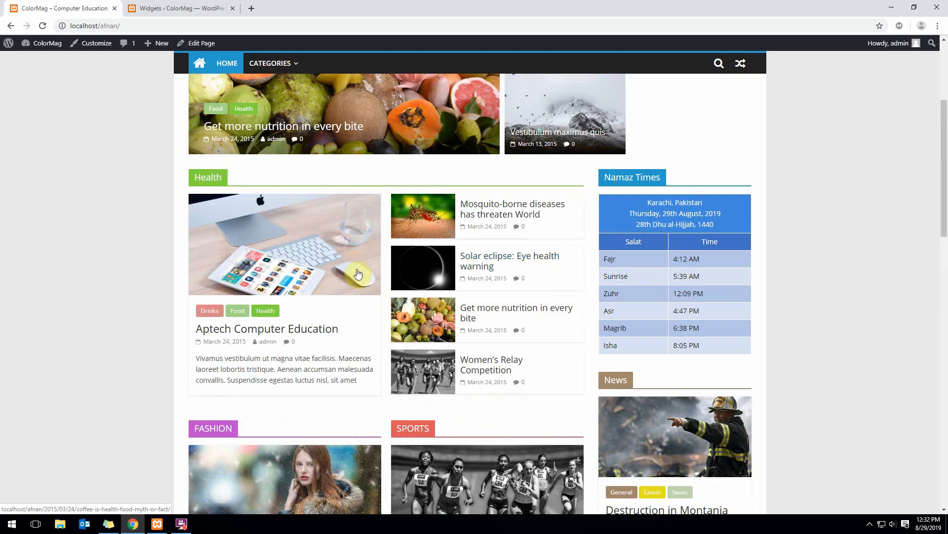
scroll(713, 350, "down", 1)
scroll(713, 349, "down", 8)
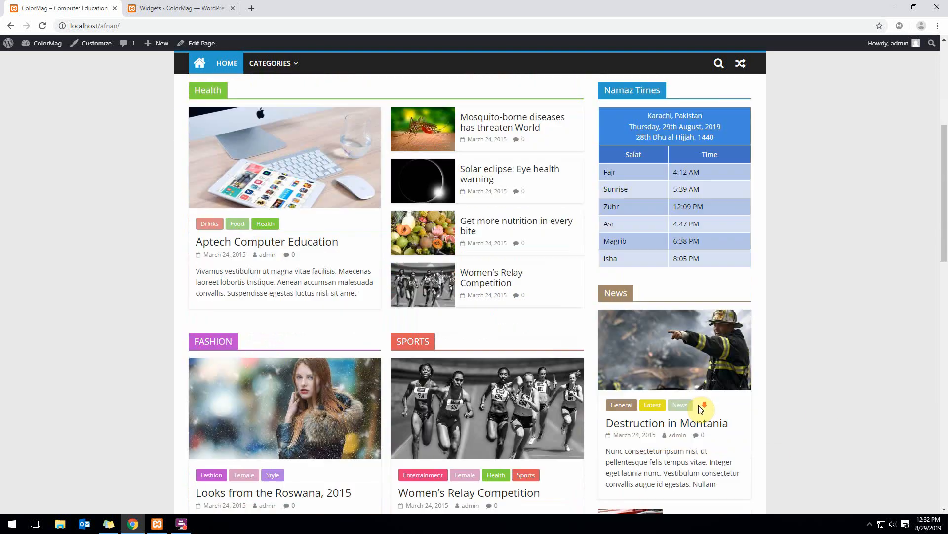
scroll(642, 286, "up", 5)
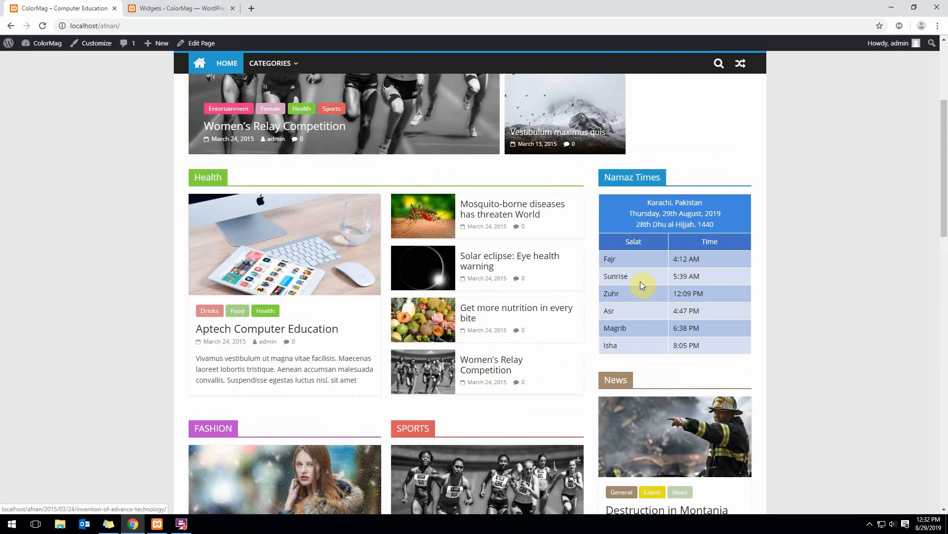
left_click(193, 8)
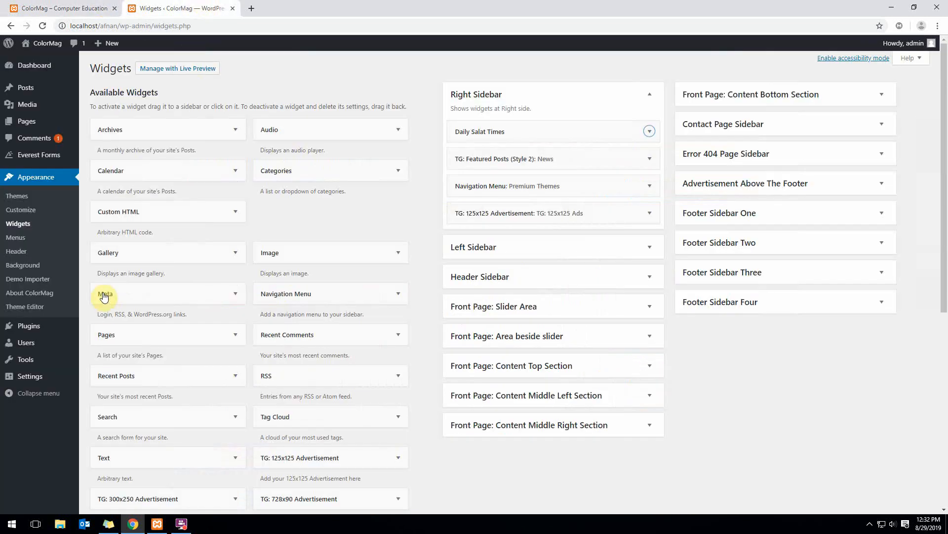
Search Google for "weather plugin wordpress" in a new tab and open the WordPress.org listing of plugins tagged weather.
left_click(253, 8)
type("weather")
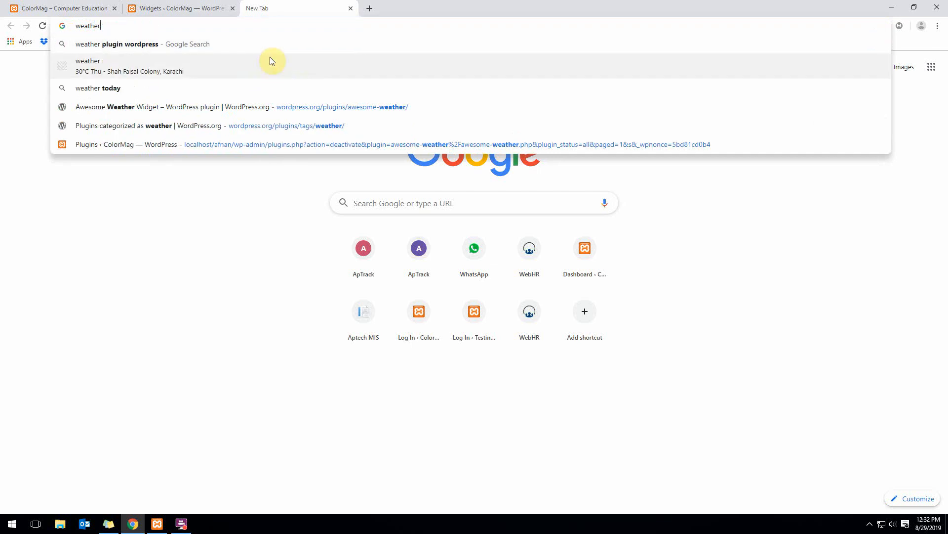
key("Return")
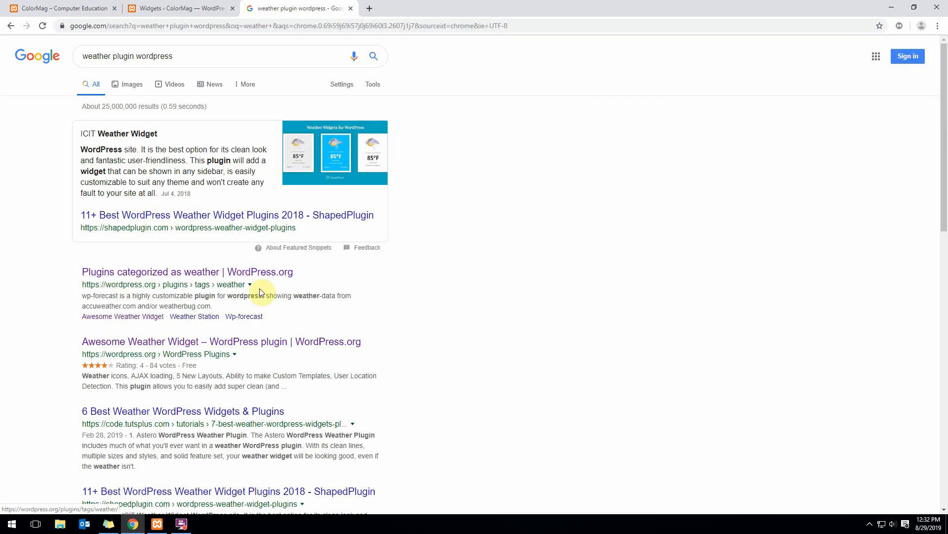
middle_click(145, 284)
left_click(421, 8)
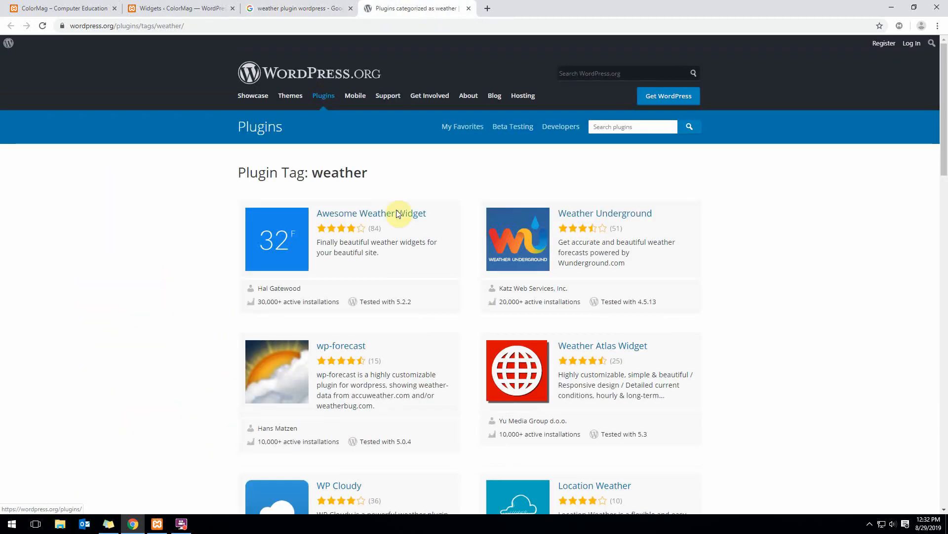
Browse the weather-tagged plugins on WordPress.org and open the Weather Master plugin's page.
scroll(394, 299, "down", 13)
scroll(443, 308, "down", 5)
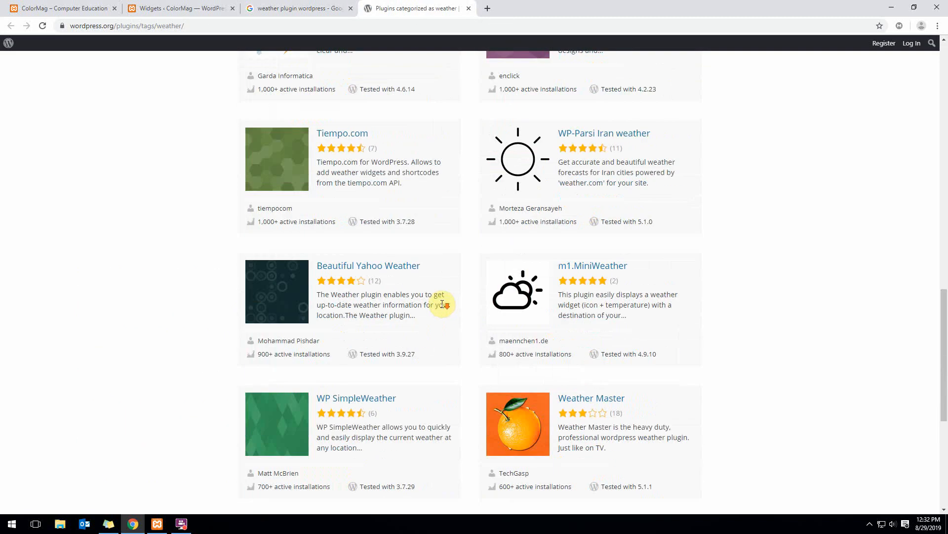
scroll(442, 304, "down", 2)
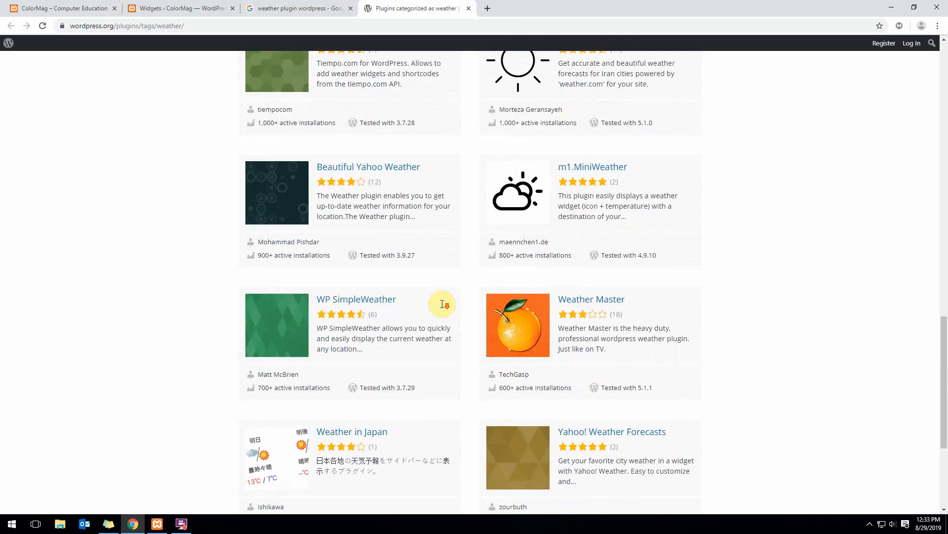
left_click(589, 300)
Examine Weather Master's description and installation instructions on its WordPress.org page.
scroll(607, 303, "down", 5)
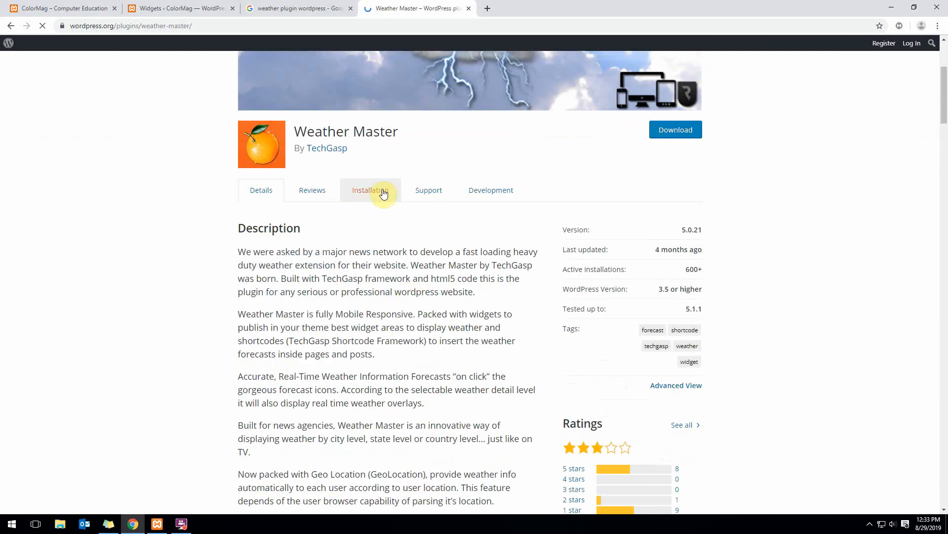
scroll(386, 197, "up", 1)
scroll(515, 224, "down", 4)
scroll(483, 324, "up", 4)
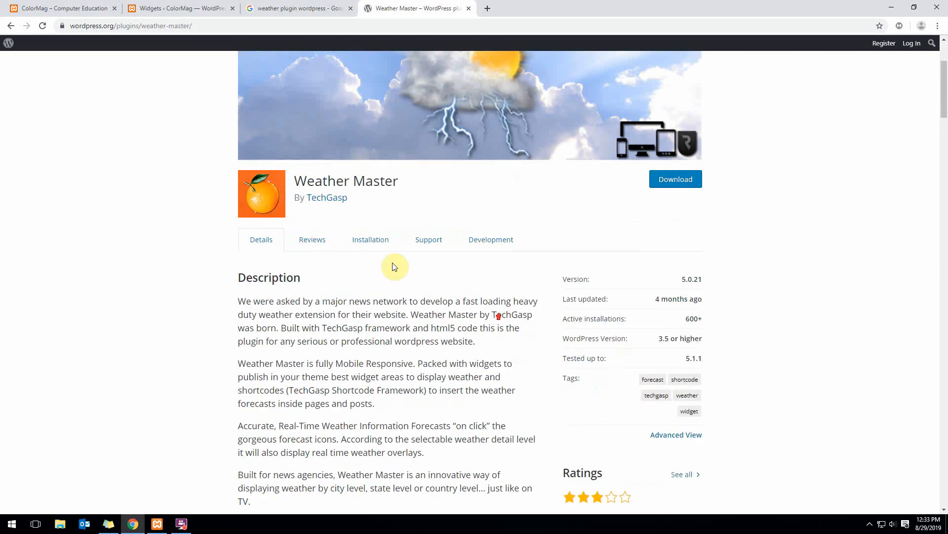
left_click(378, 239)
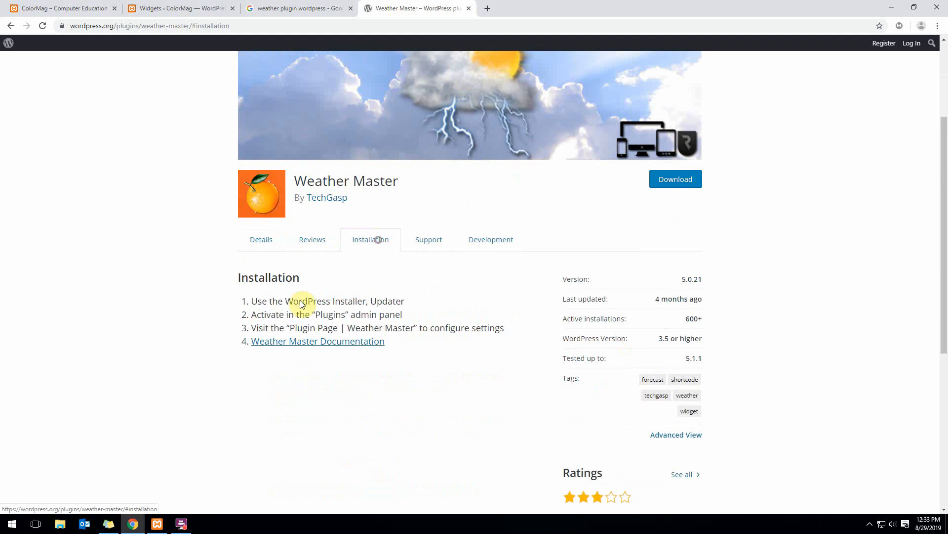
scroll(359, 239, "down", 3)
scroll(421, 262, "up", 1)
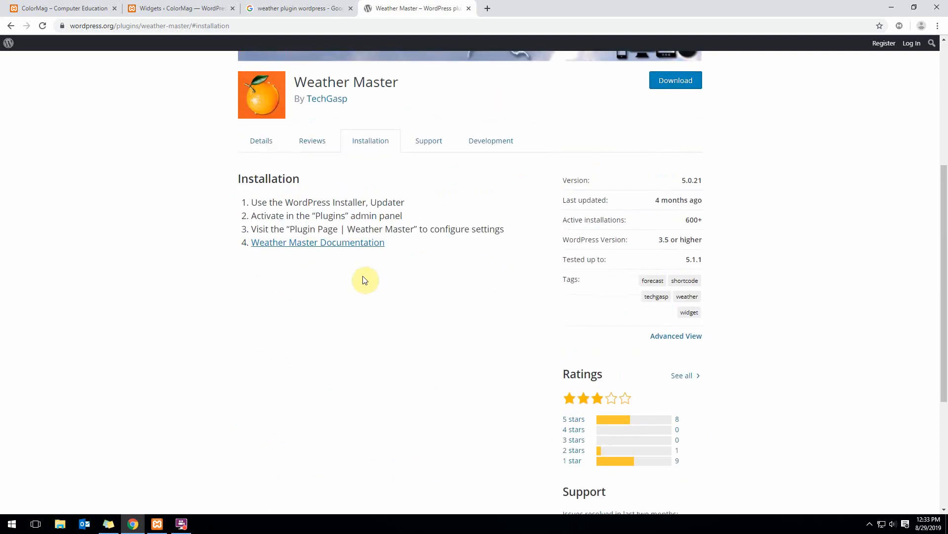
left_click(261, 140)
scroll(474, 287, "up", 1)
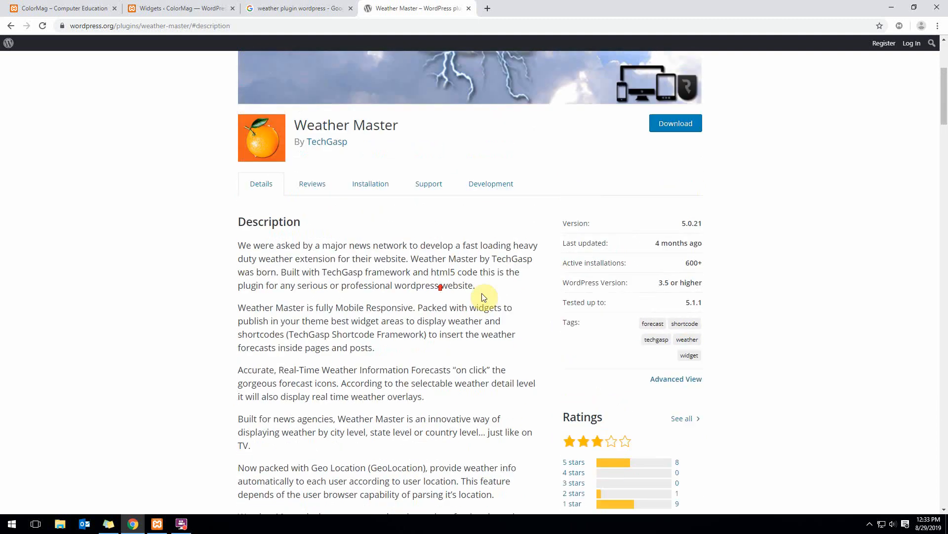
scroll(247, 227, "up", 4)
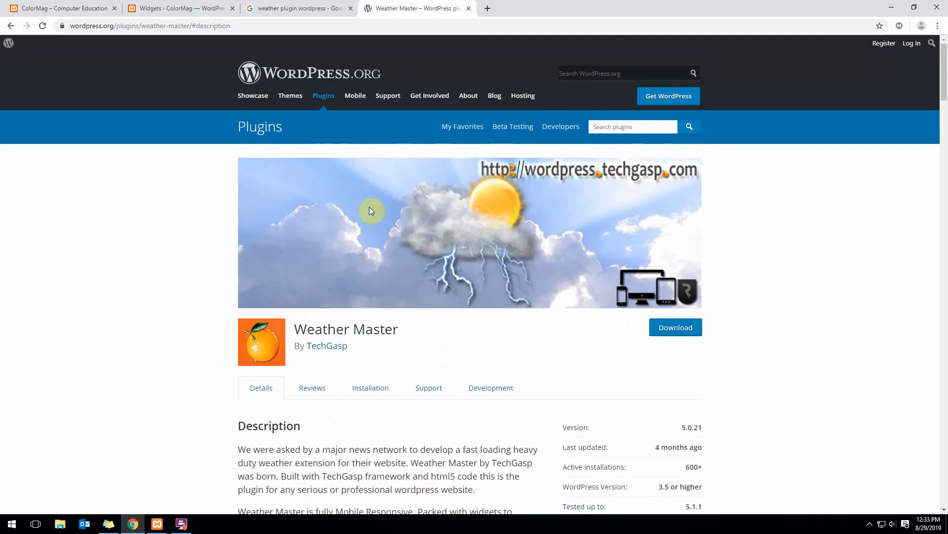
Copy the plugin name Weather Master from its page and search for it on the local site's Add Plugins page.
left_click_drag(295, 328, 399, 326)
key("ctrl+c")
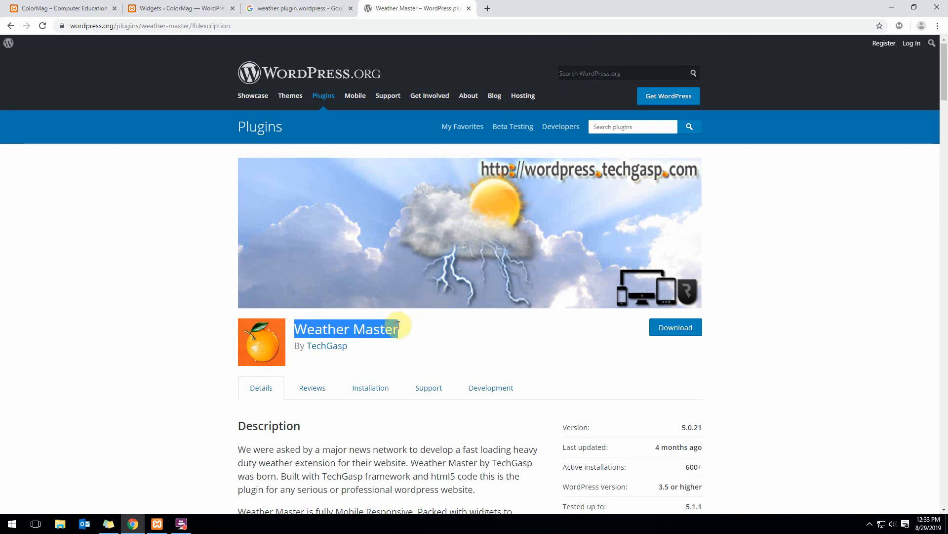
left_click(120, 8)
left_click(142, 8)
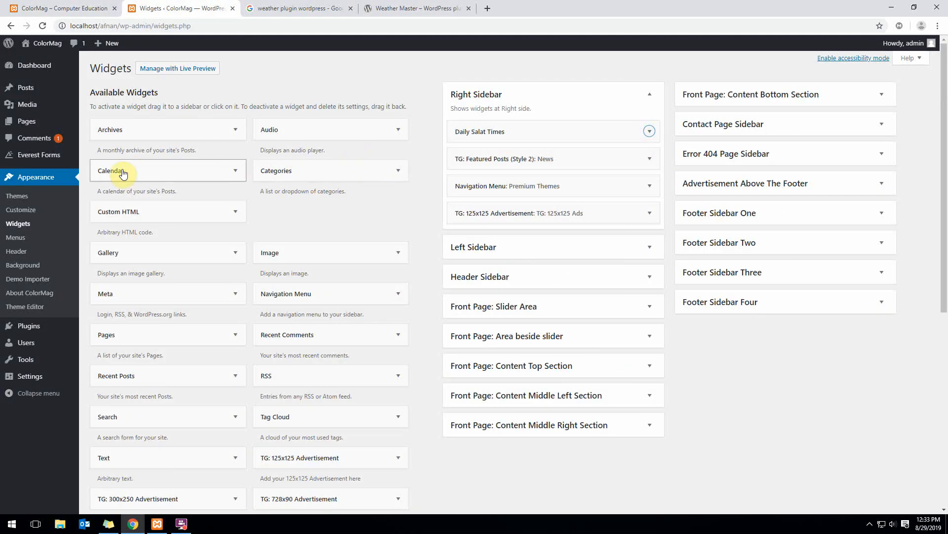
mouse_move(30, 326)
left_click(99, 341)
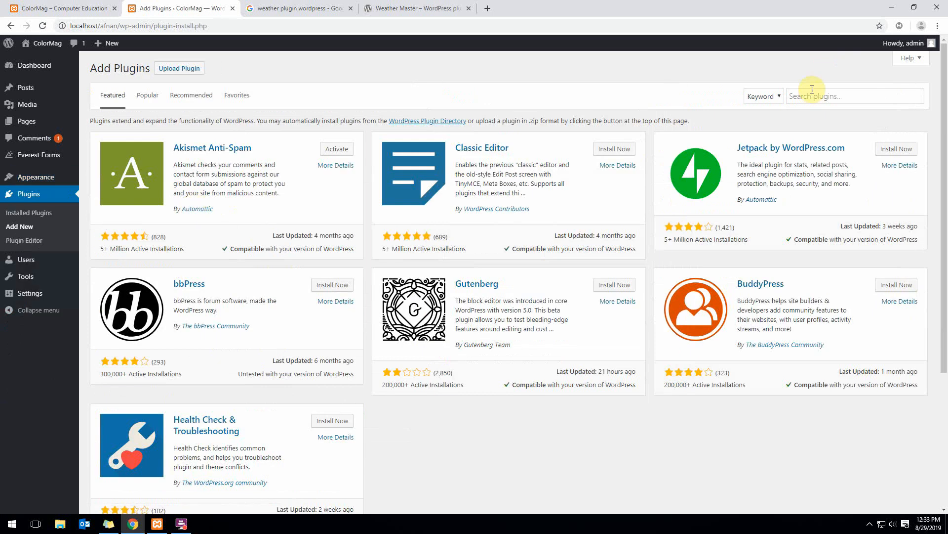
left_click(814, 97)
key("ctrl+v")
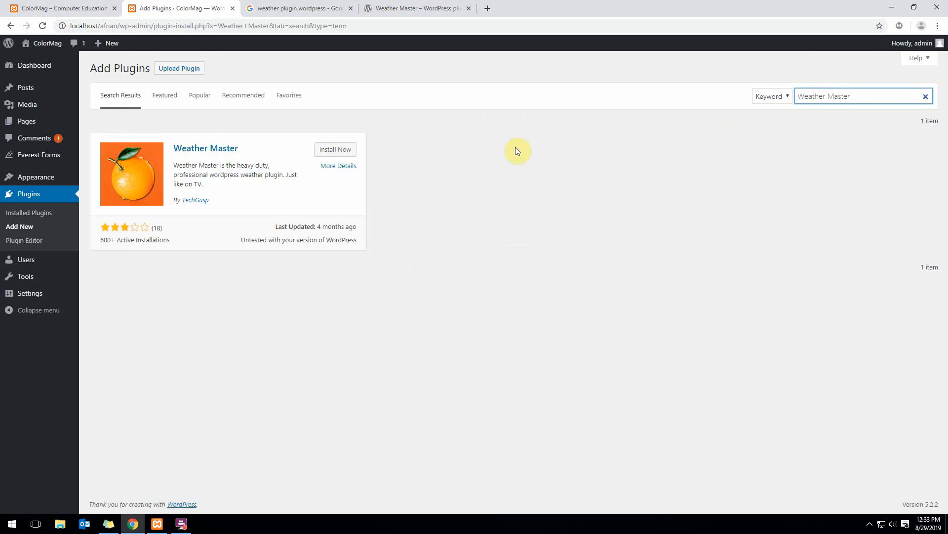
Install and activate the Weather Master plugin by TechGasp.
left_click(348, 150)
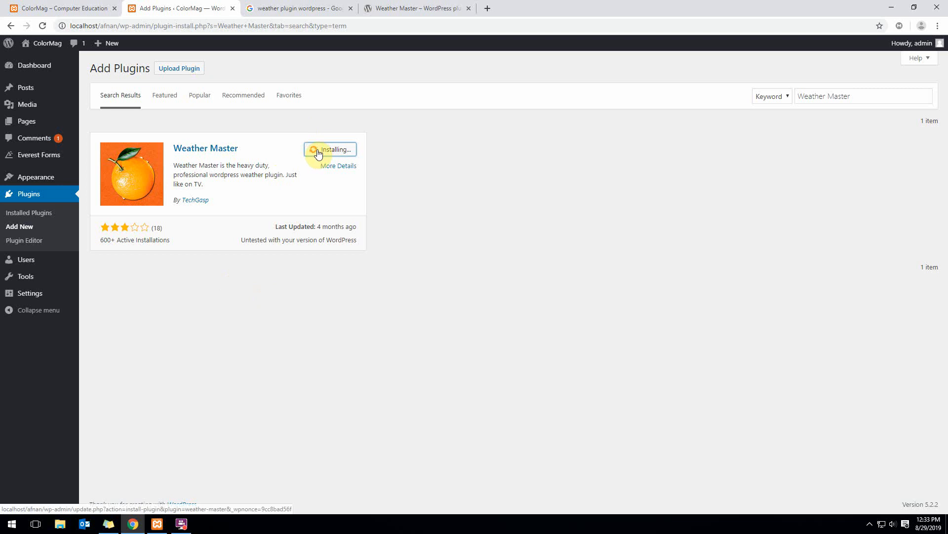
left_click_drag(99, 243, 171, 240)
left_click(176, 237)
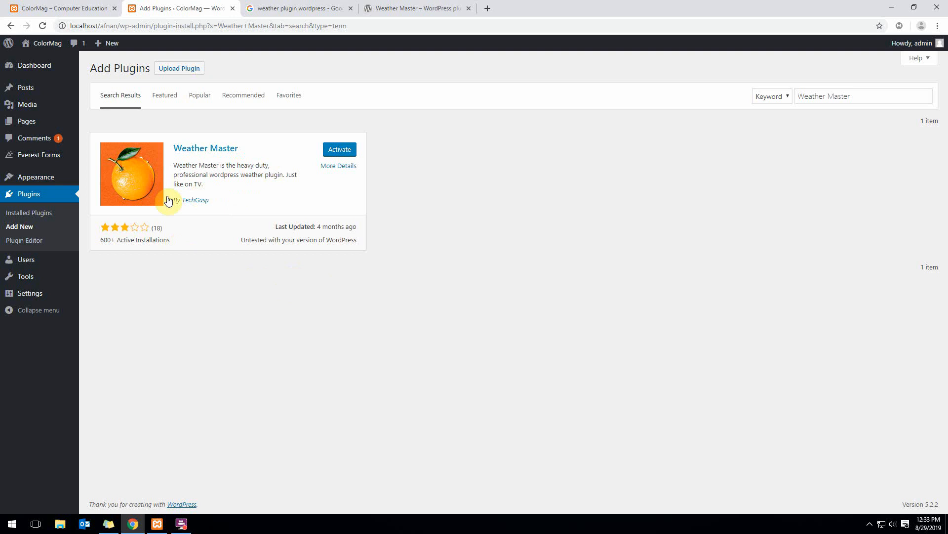
left_click(340, 150)
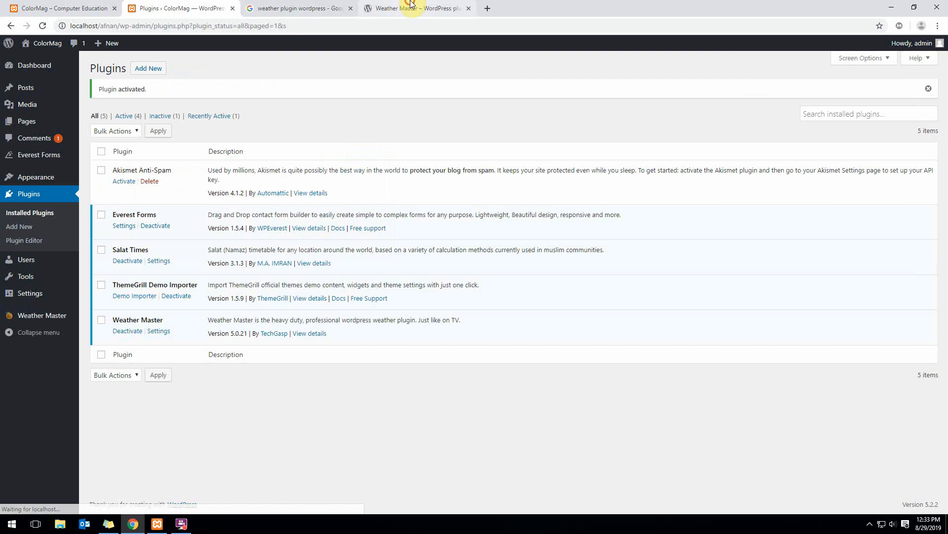
Open the Weather Master admin page and look through its About, Latest News and Support sections.
left_click(386, 9)
left_click(207, 9)
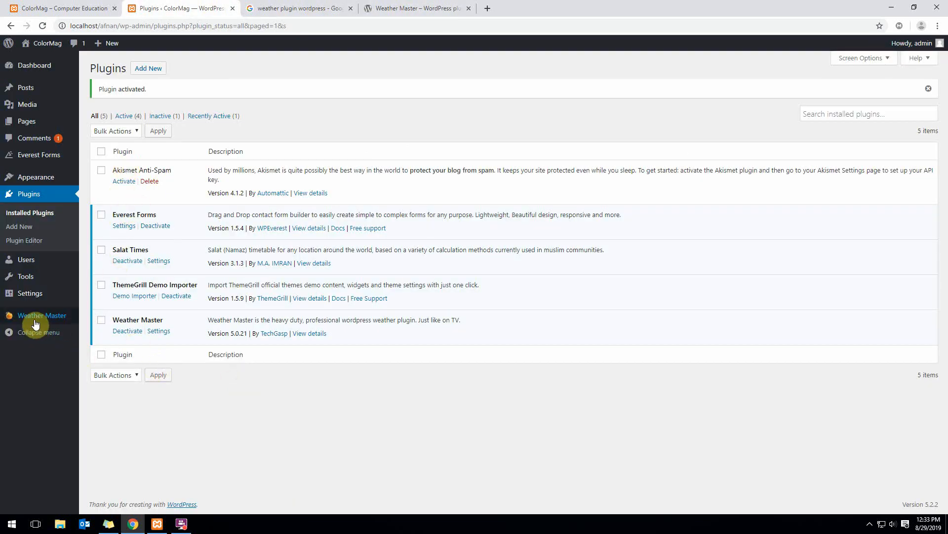
mouse_move(49, 318)
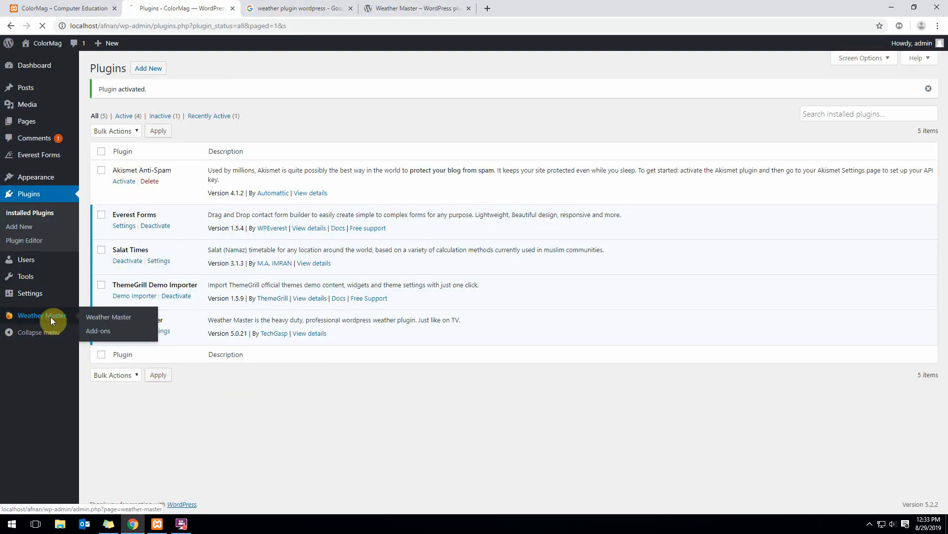
left_click(50, 319)
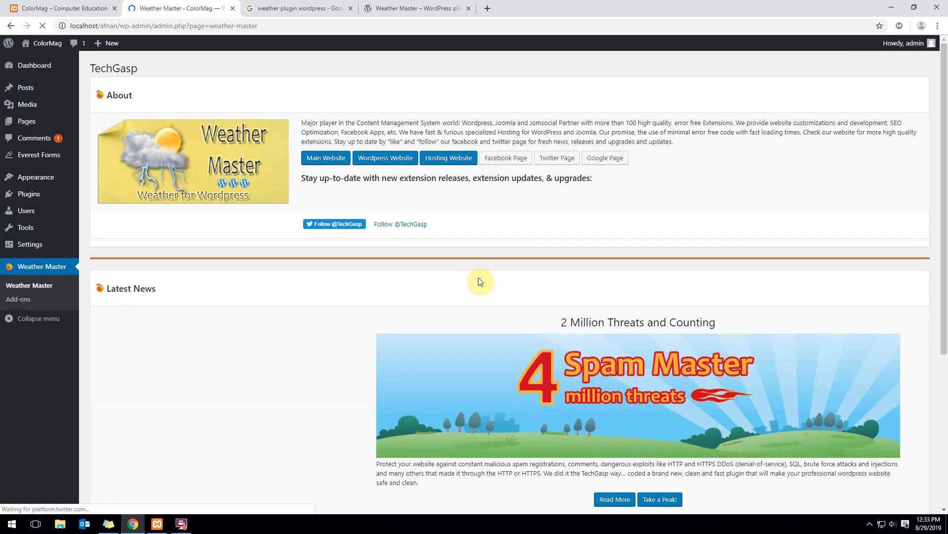
scroll(478, 282, "down", 5)
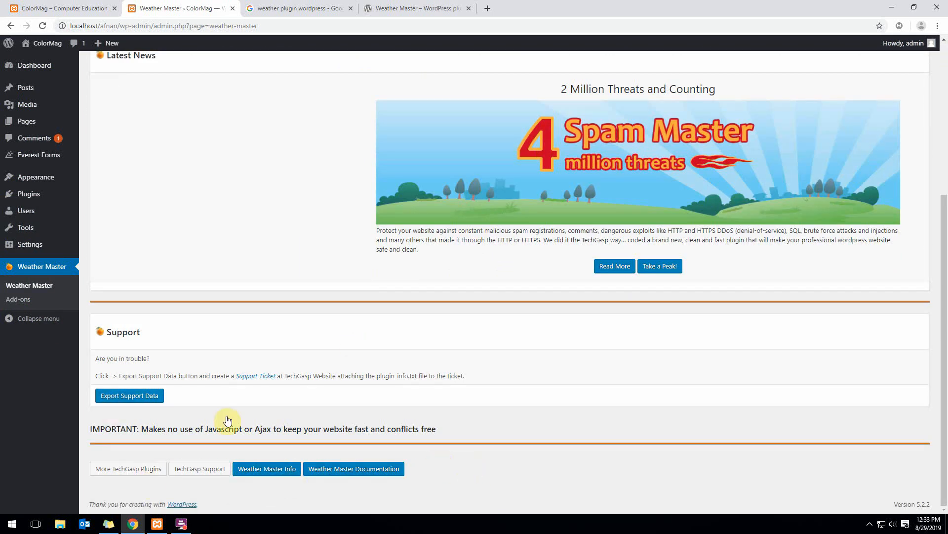
scroll(207, 377, "up", 5)
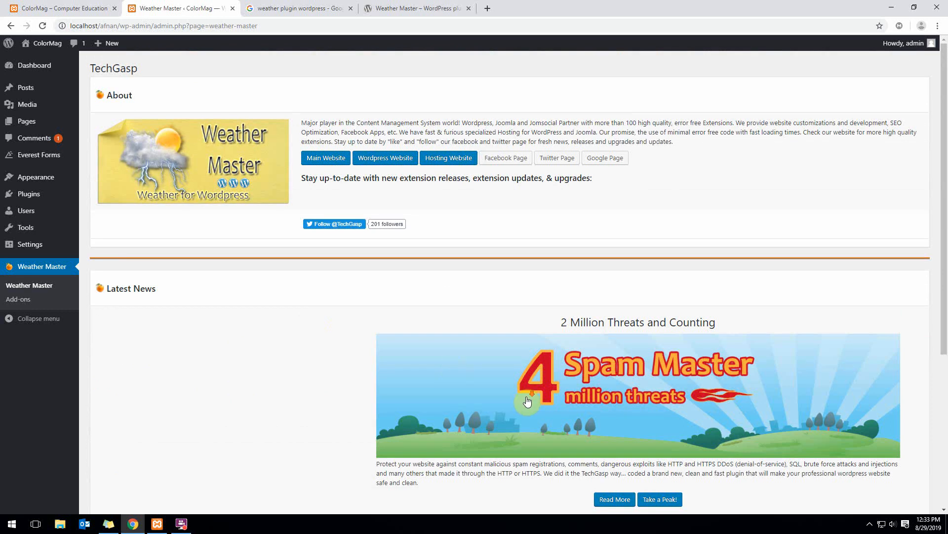
scroll(528, 401, "down", 2)
scroll(508, 402, "up", 2)
Go to the Widgets admin page and add the Weather Master Dark Sky Basic widget above Daily Salat Times in the Right Sidebar.
mouse_move(46, 183)
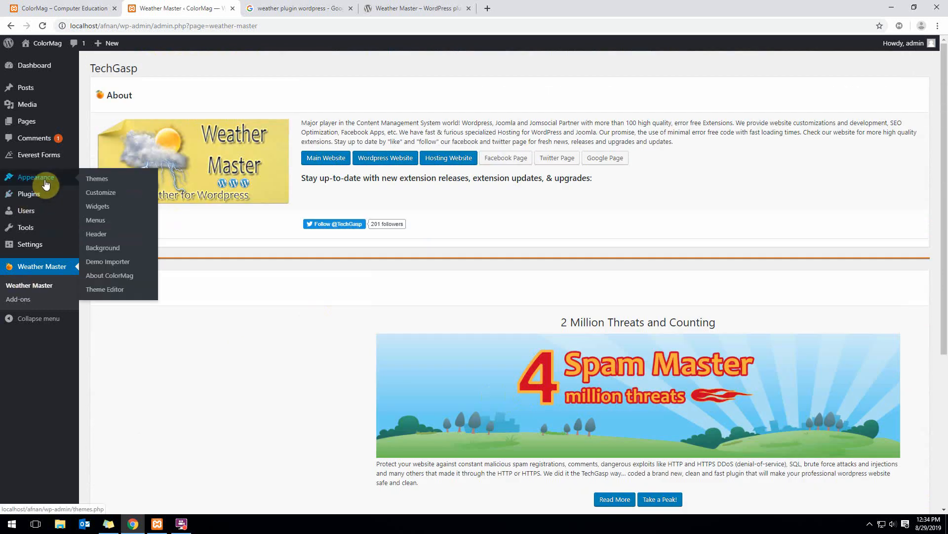
left_click(116, 206)
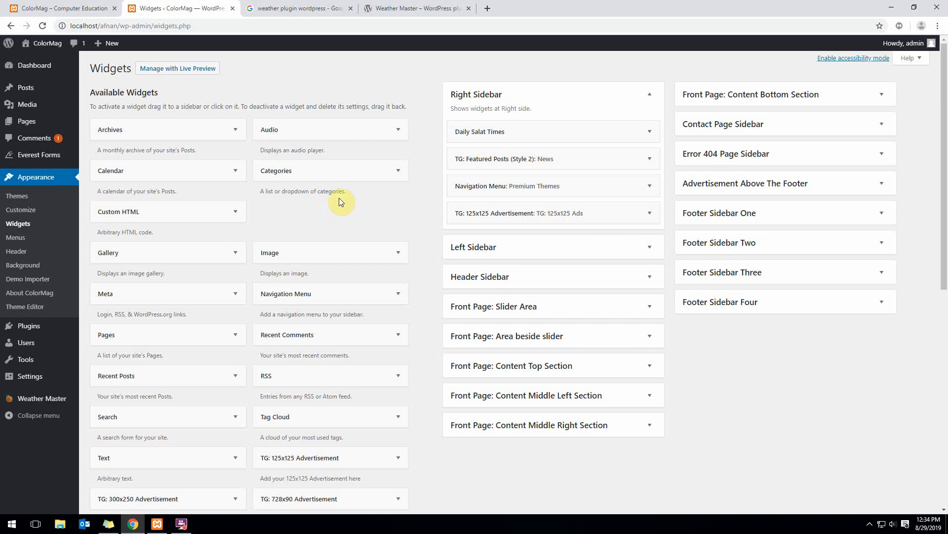
scroll(341, 205, "down", 6)
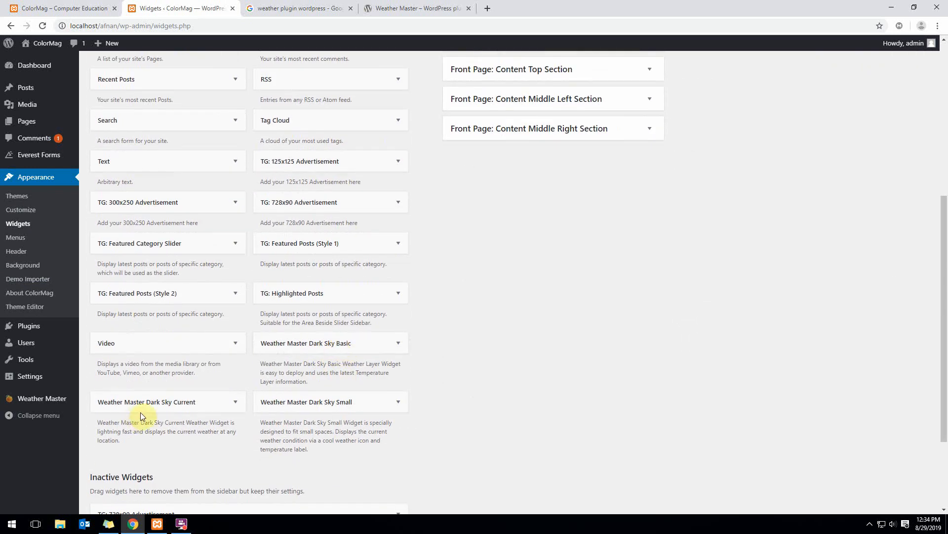
scroll(332, 403, "up", 1)
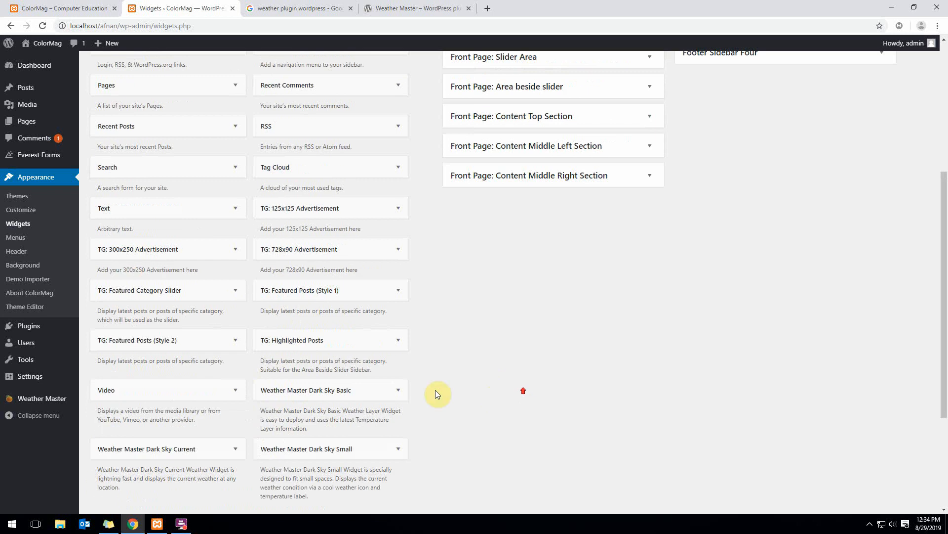
left_click_drag(325, 400, 525, 123)
scroll(580, 153, "up", 5)
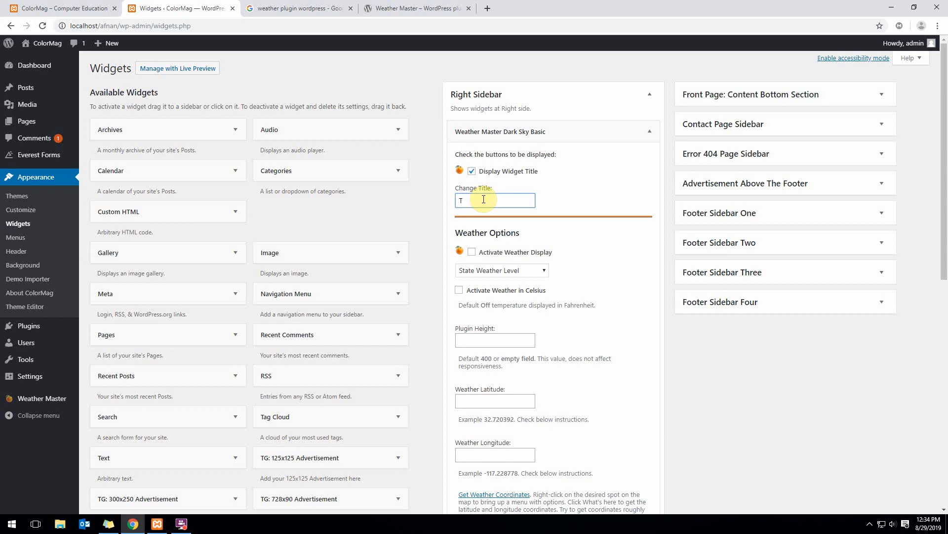
Title the weather widget "Today's Weather", activate its weather display at State Weather Level, and set the plugin height to 400.
left_click(505, 270)
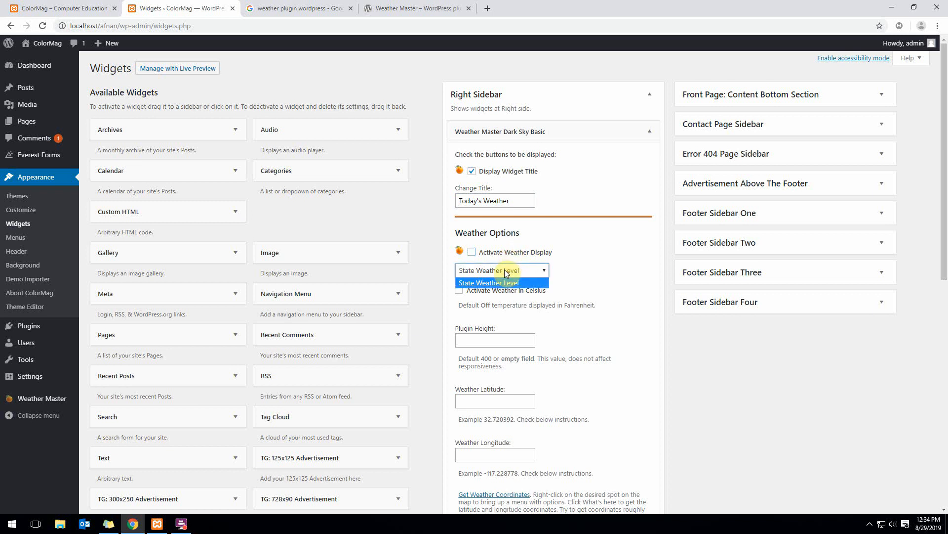
left_click(505, 270)
left_click(504, 251)
scroll(503, 228, "down", 2)
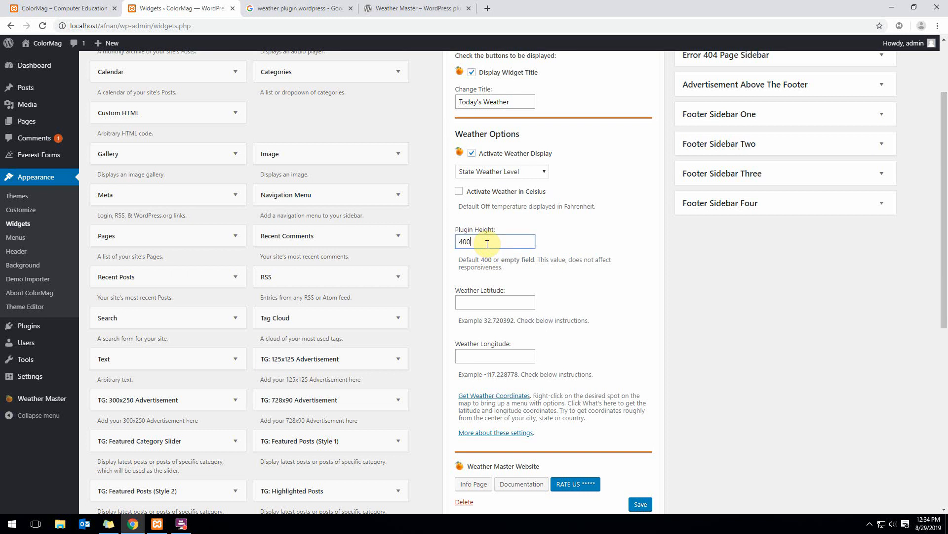
Search Google for "karachi latitude" to find coordinates for the weather widget's empty latitude and longitude fields.
left_click(486, 357)
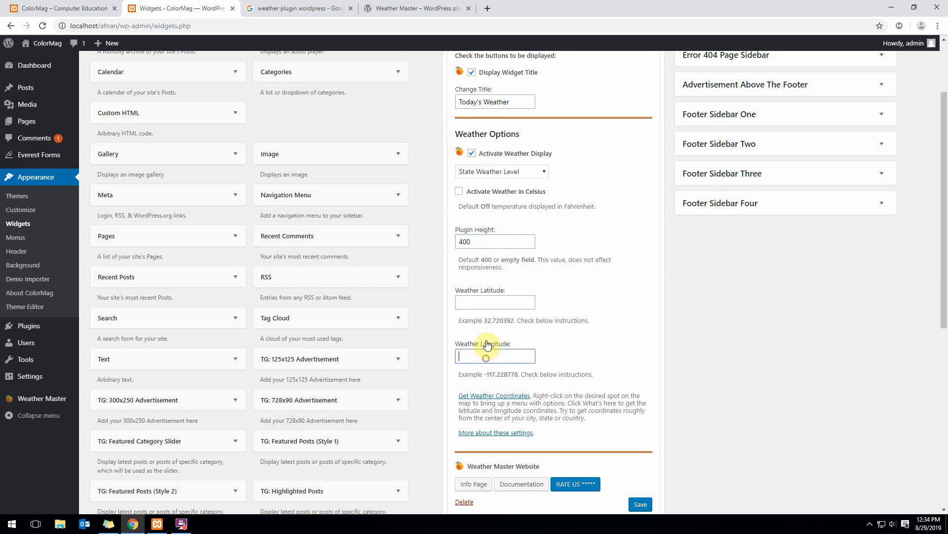
scroll(492, 354, "down", 2)
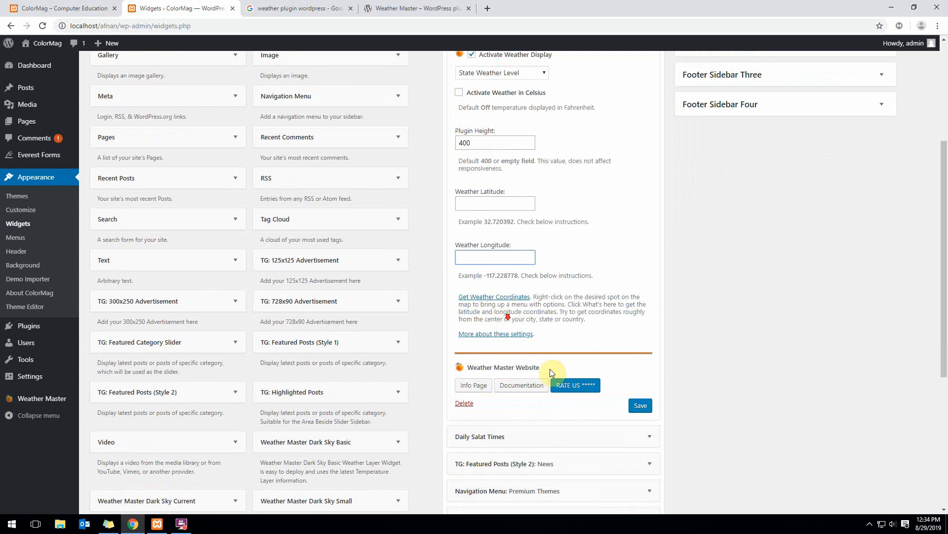
scroll(597, 389, "up", 3)
left_click(493, 352)
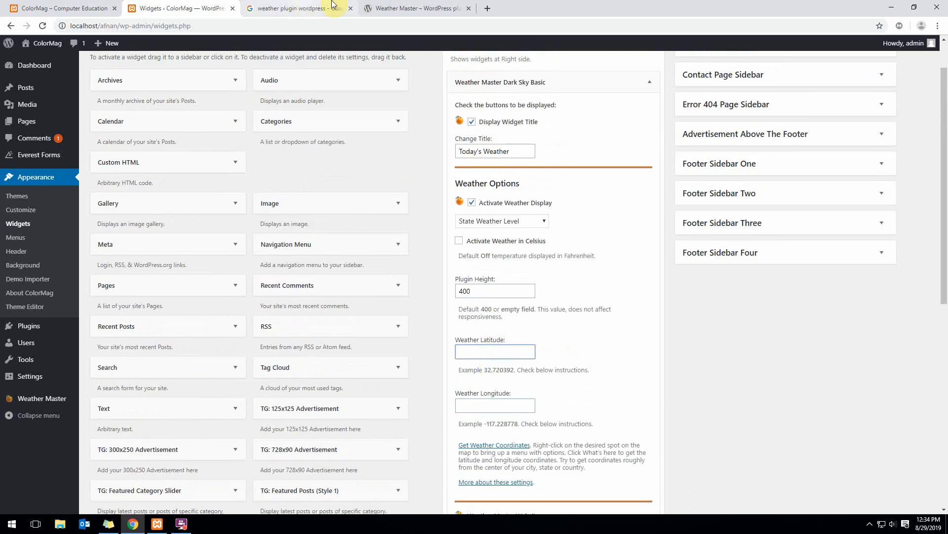
left_click(296, 4)
left_click_drag(239, 56, 0, 42)
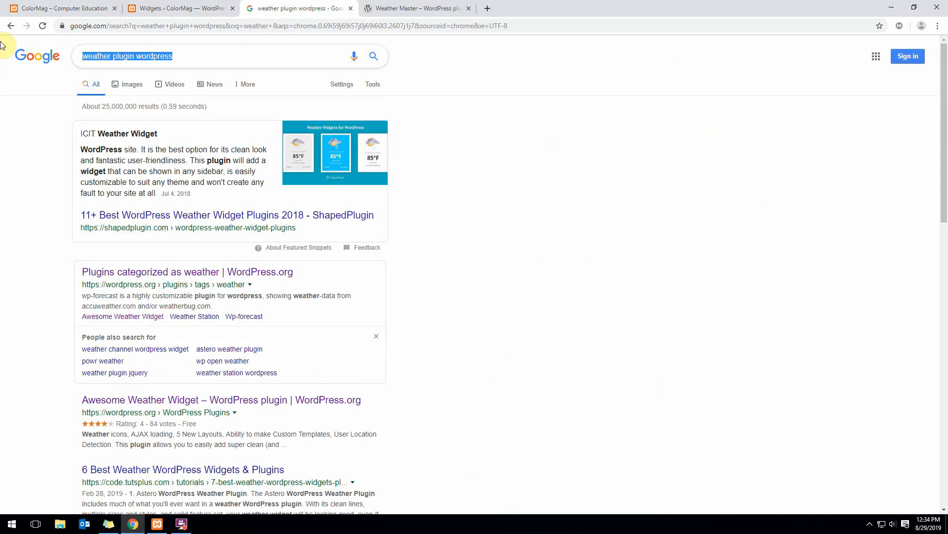
type("karachi")
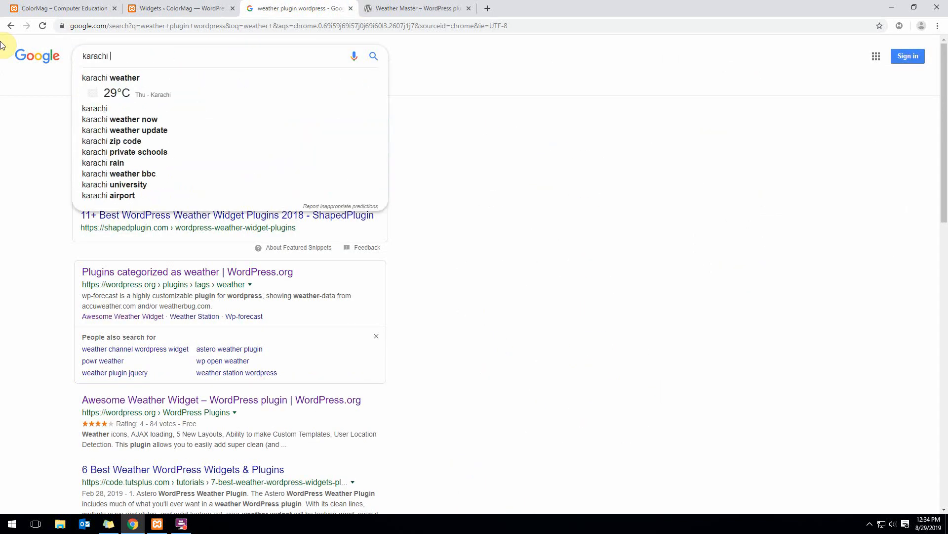
type(" latitude")
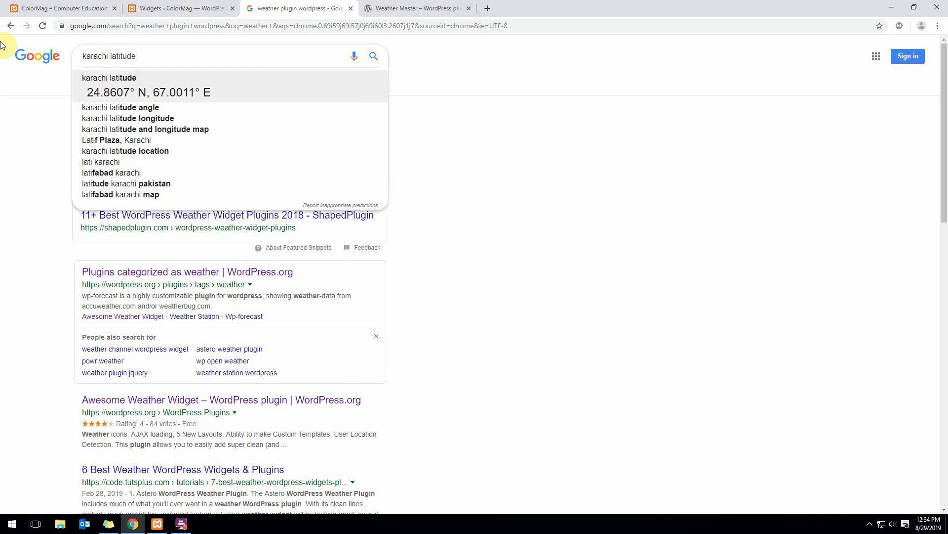
key("Return")
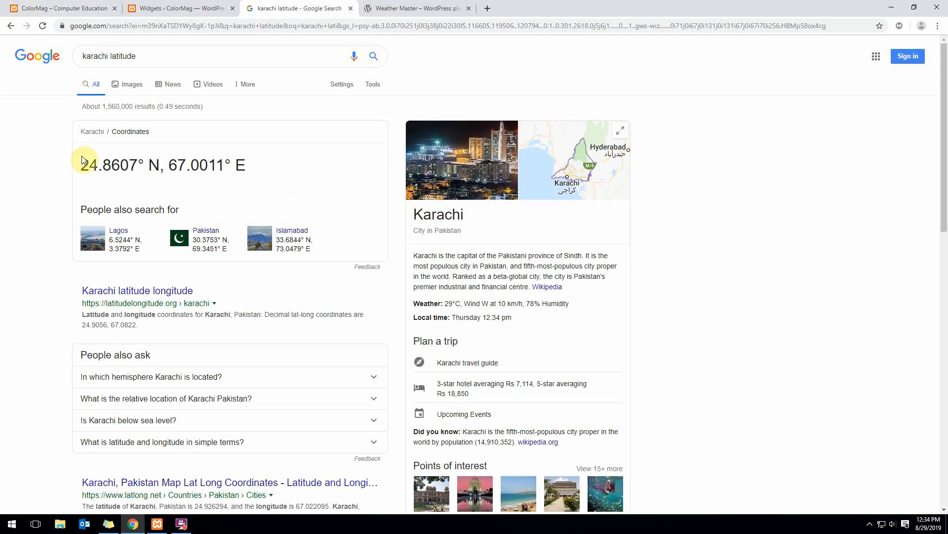
Copy Karachi's latitude from the Google result into the weather widget's Weather Latitude as 24.8607° N.
left_click_drag(82, 159, 166, 160)
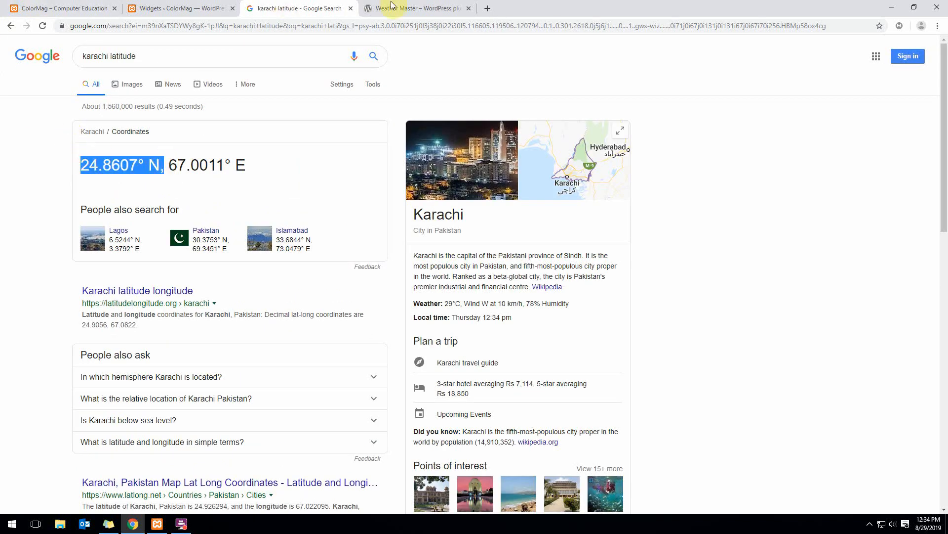
left_click(418, 8)
left_click(178, 8)
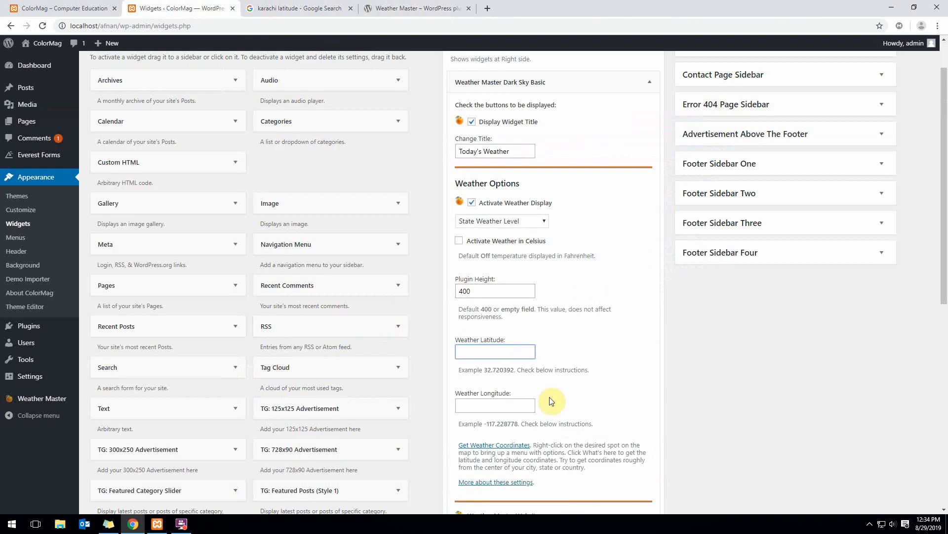
Copy Karachi's longitude, 67.0011° E, from Google into the widget's Weather Longitude, then save and collapse the widget.
left_click(496, 401)
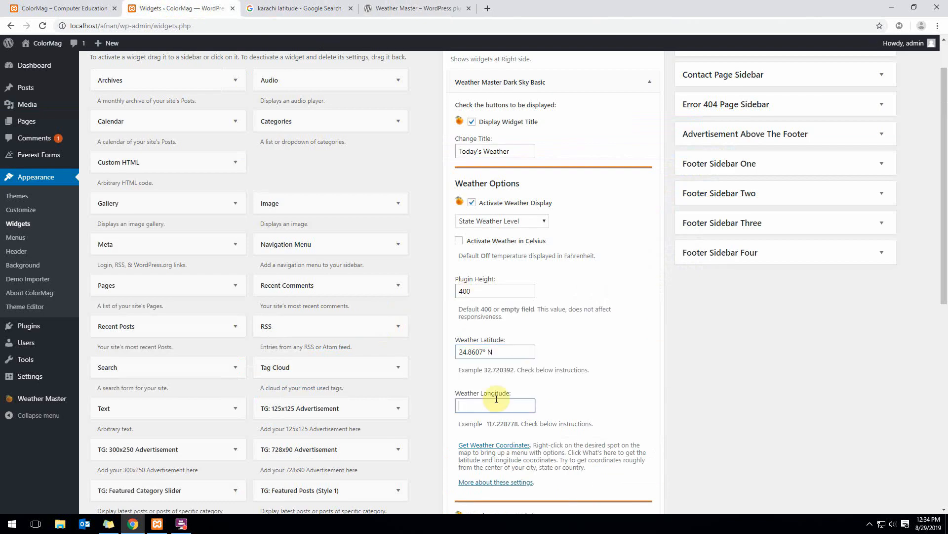
left_click(293, 8)
left_click_drag(169, 164, 260, 168)
key("ctrl+c")
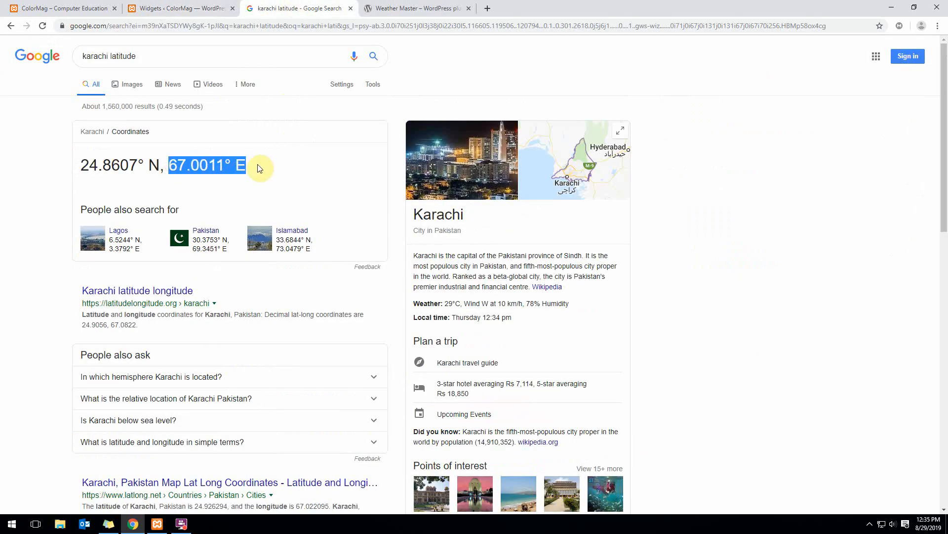
left_click(238, 5)
key("ctrl+v")
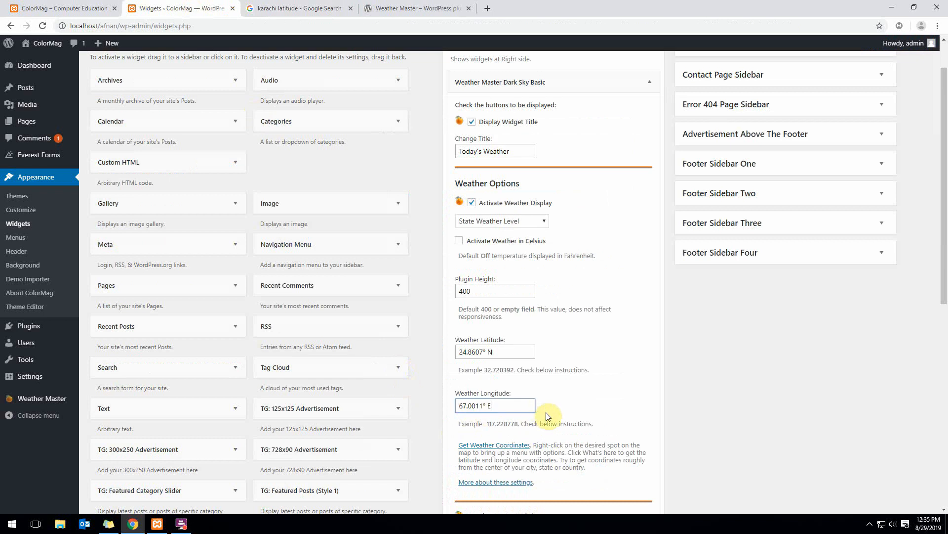
scroll(548, 415, "down", 3)
left_click(640, 405)
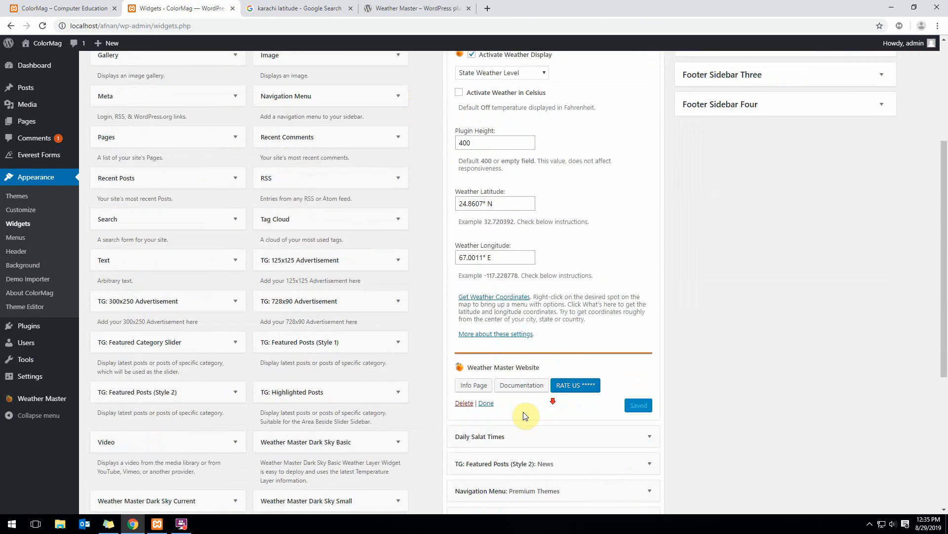
left_click(486, 403)
Reload the ColorMag home page and inspect the Today's Weather map, its attribution and the Namaz Times table.
left_click(52, 9)
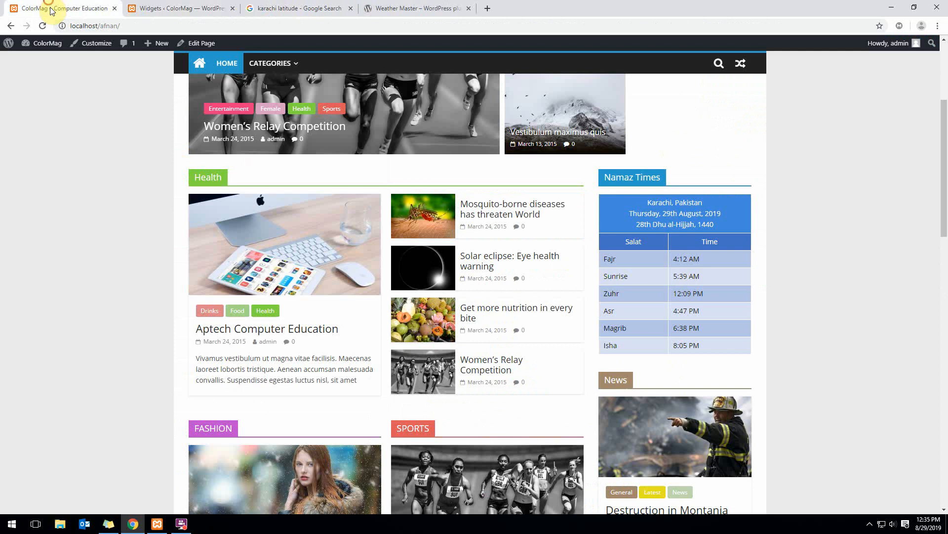
left_click(140, 28)
key("Return")
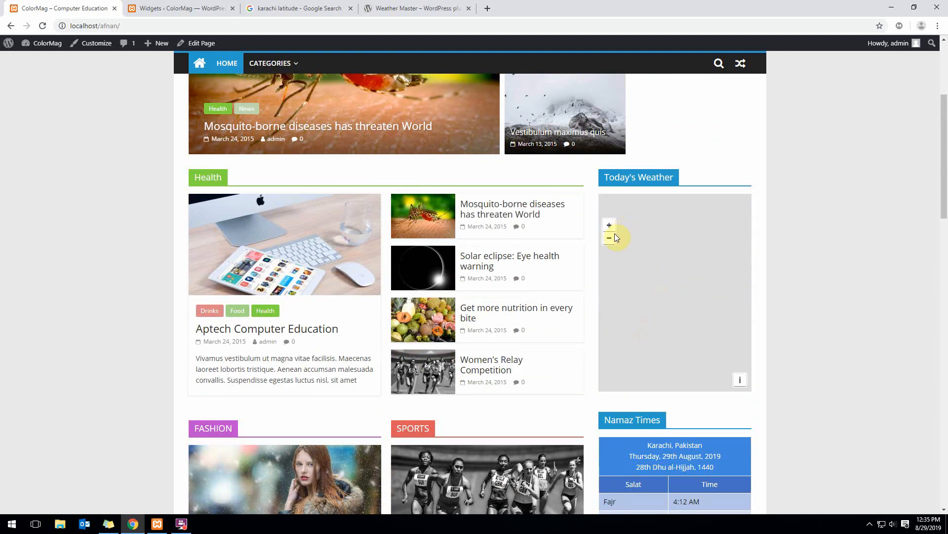
scroll(697, 326, "down", 5)
scroll(712, 340, "up", 2)
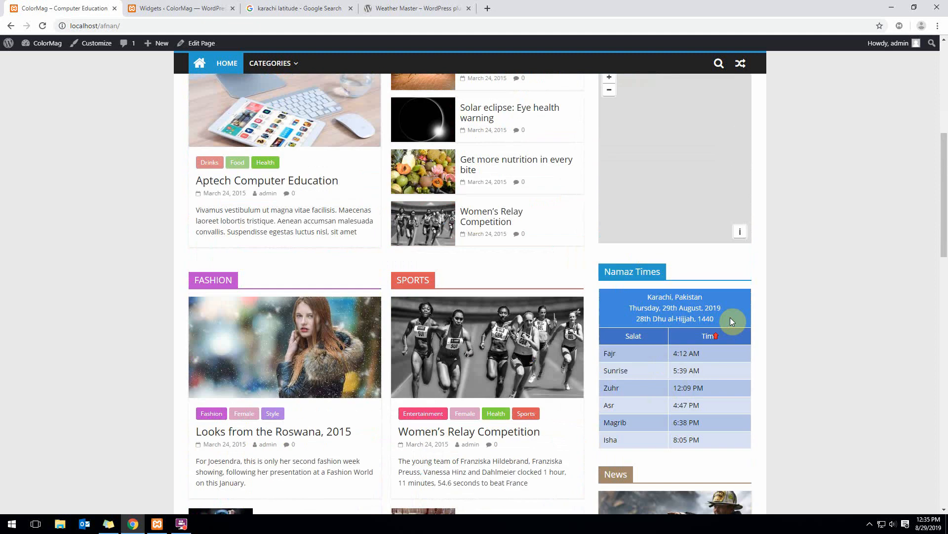
left_click(742, 233)
scroll(681, 248, "up", 2)
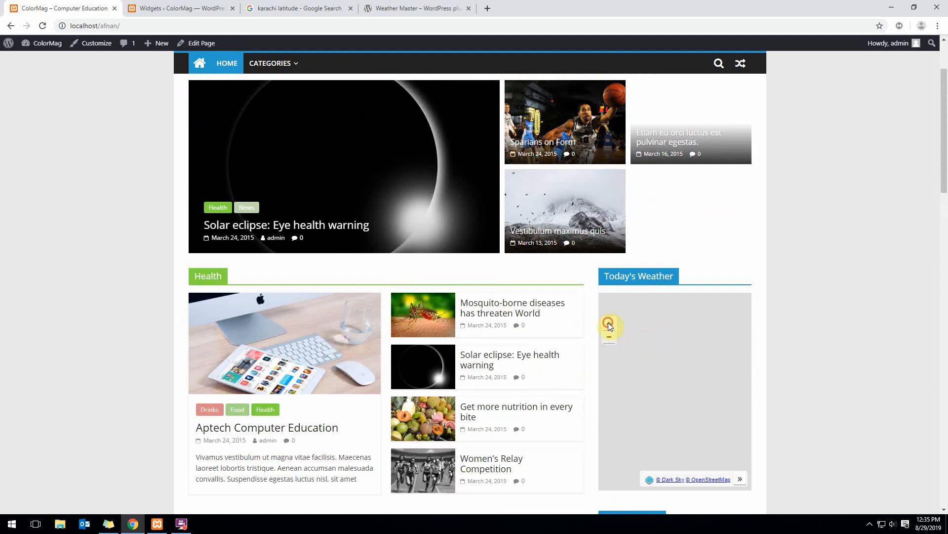
scroll(683, 327, "down", 2)
scroll(740, 320, "up", 1)
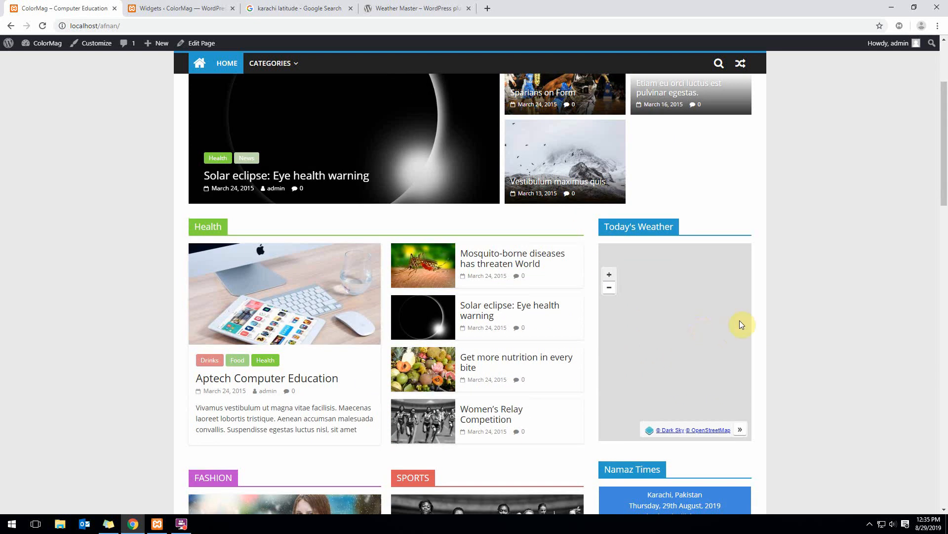
Reopen the Weather Master Dark Sky Basic widget, change the coordinates to plain 24.8607 and 67.0011, then save and collapse it.
left_click(210, 4)
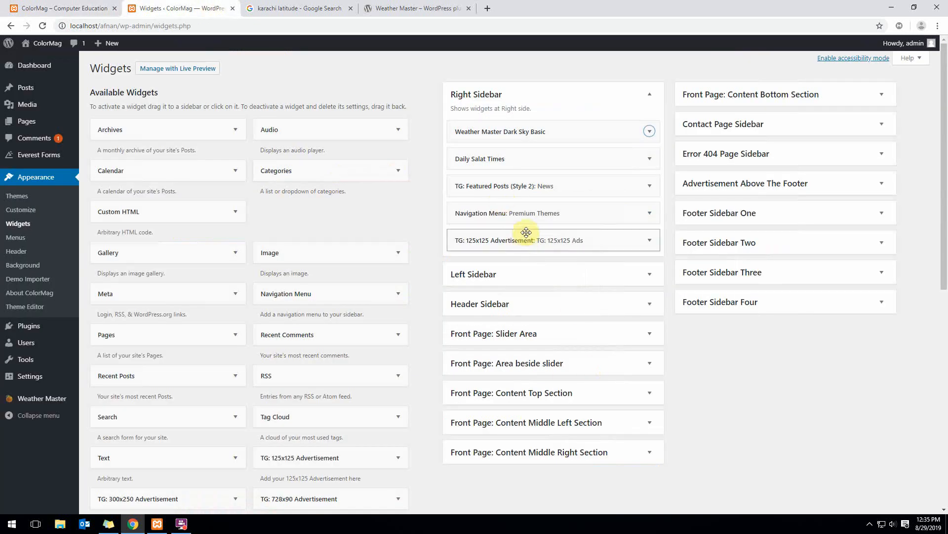
left_click(533, 131)
scroll(527, 324, "down", 5)
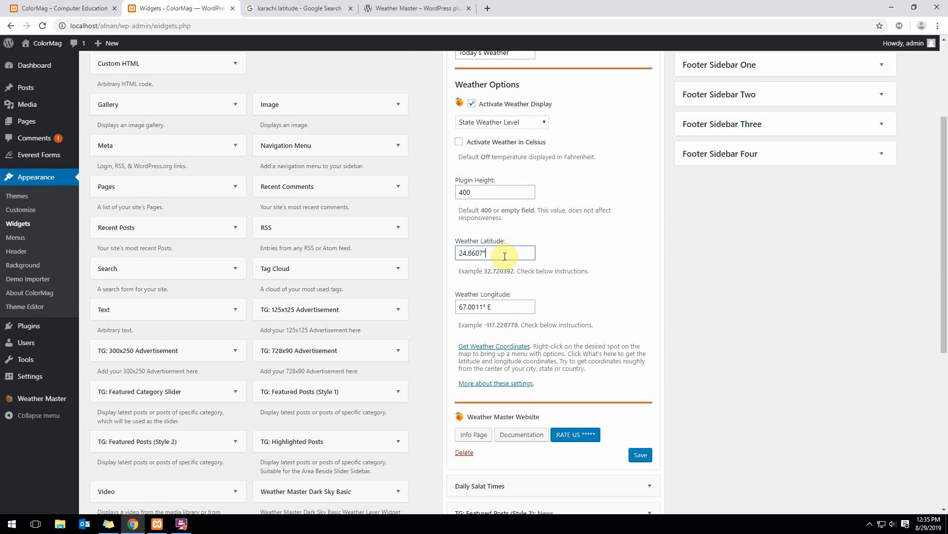
key("BackSpace")
left_click(493, 307)
key("BackSpace")
key("BackSpace")
key("BackSpace")
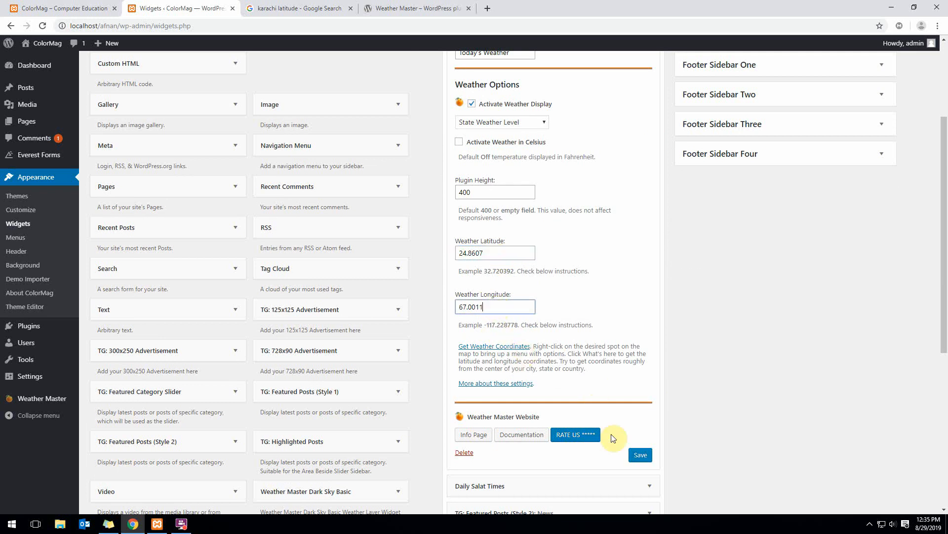
left_click(637, 455)
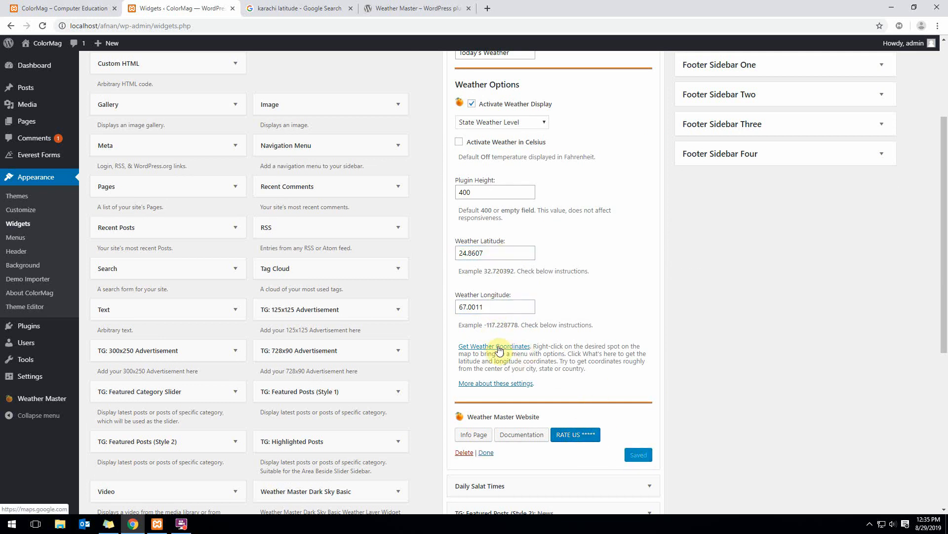
left_click(486, 452)
Reload the site's home page and check the Today's Weather map, panning it slightly.
left_click(64, 8)
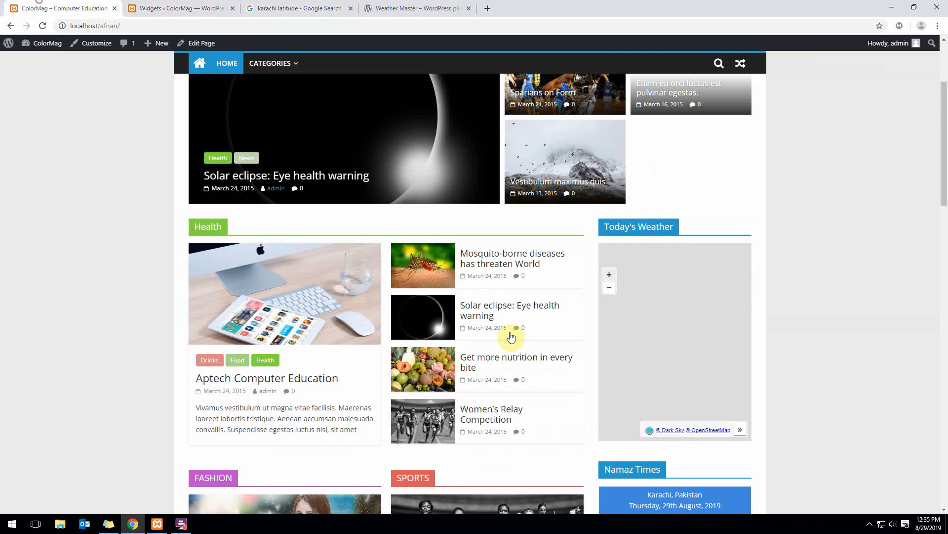
key("F5")
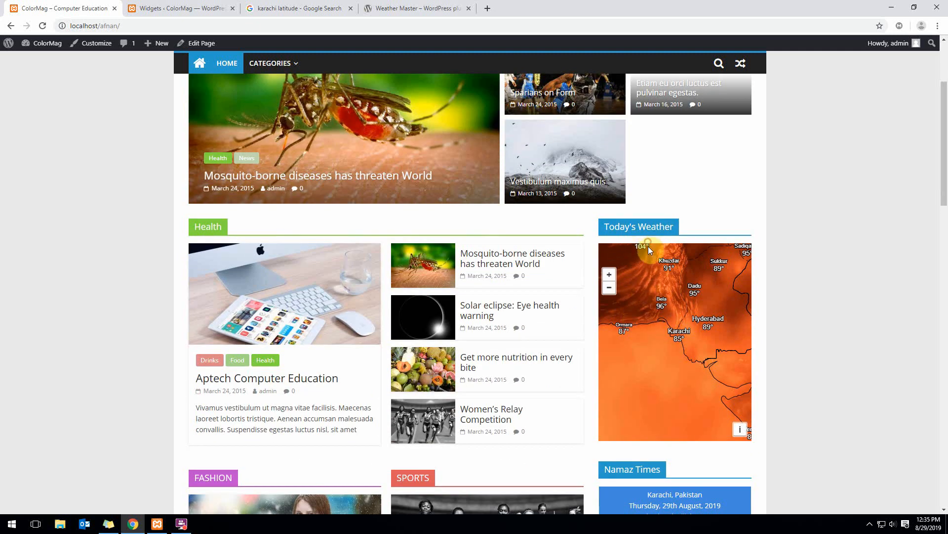
right_click(650, 258)
left_click(673, 355)
left_click_drag(685, 366, 679, 364)
Return to the Widgets admin page and review the available Weather Master widgets and the Right Sidebar's Daily Salat Times and Featured Posts widgets.
left_click(148, 9)
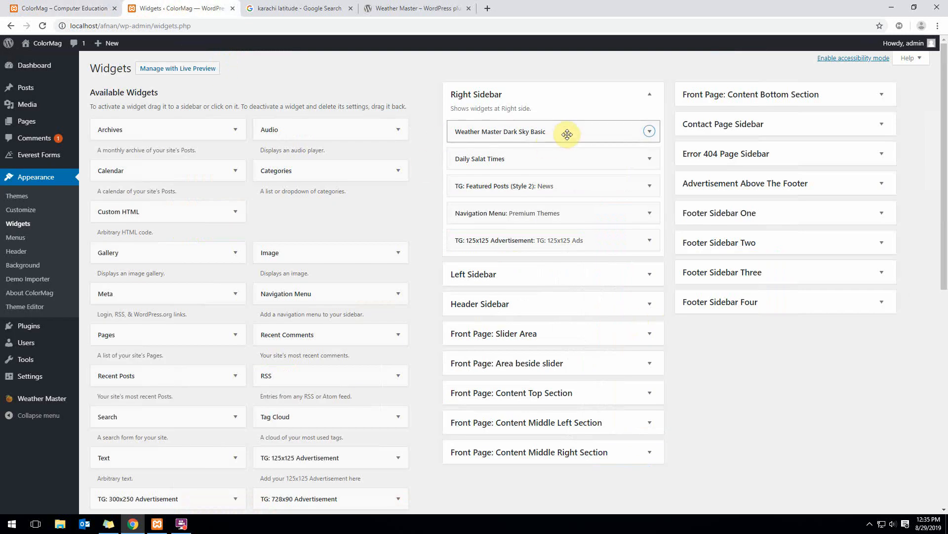
scroll(507, 170, "down", 8)
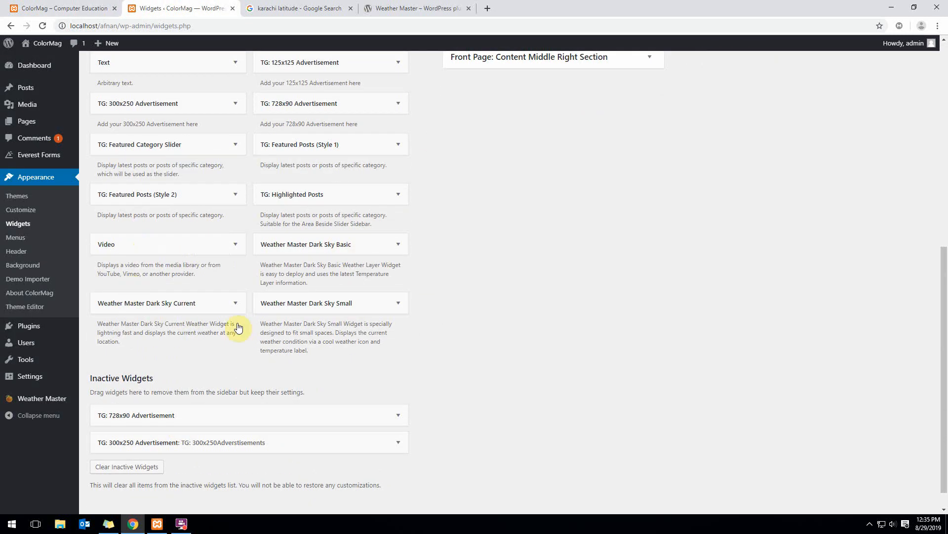
scroll(242, 321, "up", 4)
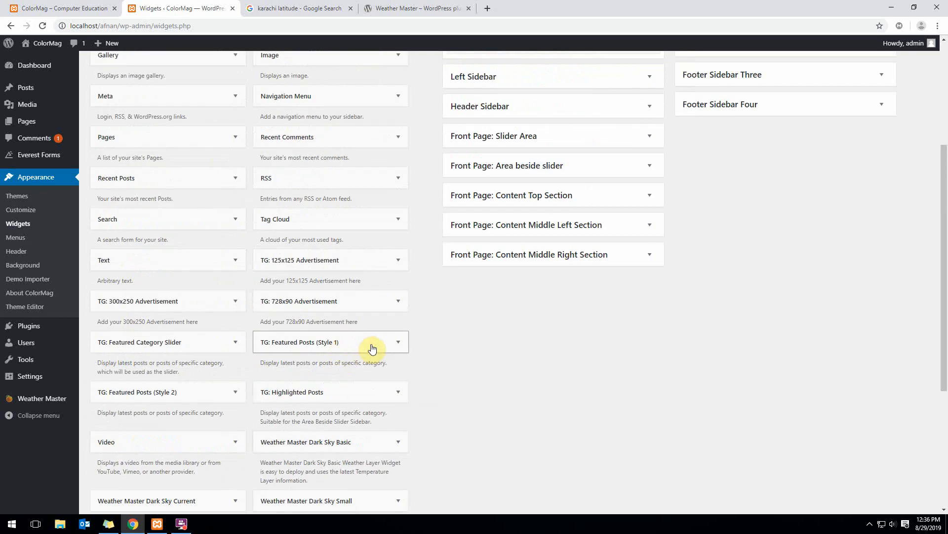
scroll(372, 349, "up", 4)
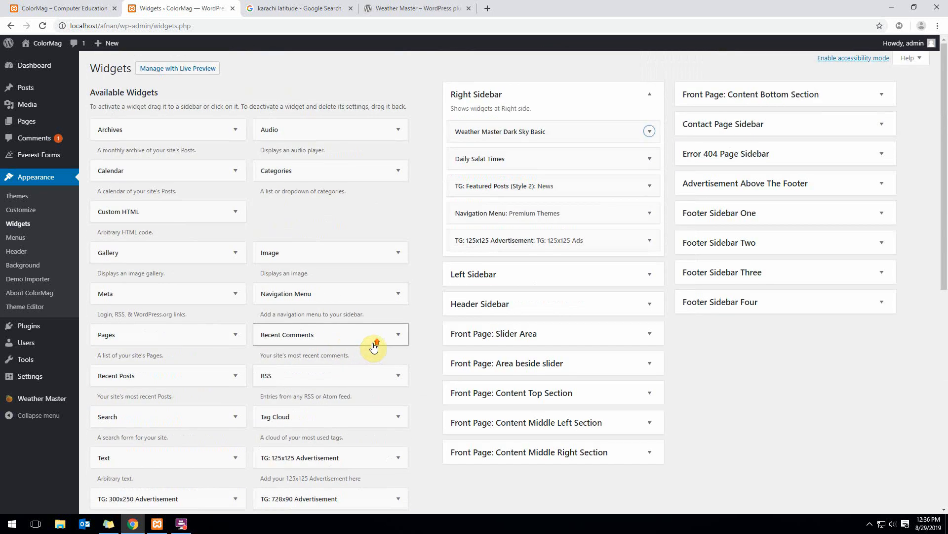
left_click(510, 159)
left_click(510, 159)
left_click(508, 185)
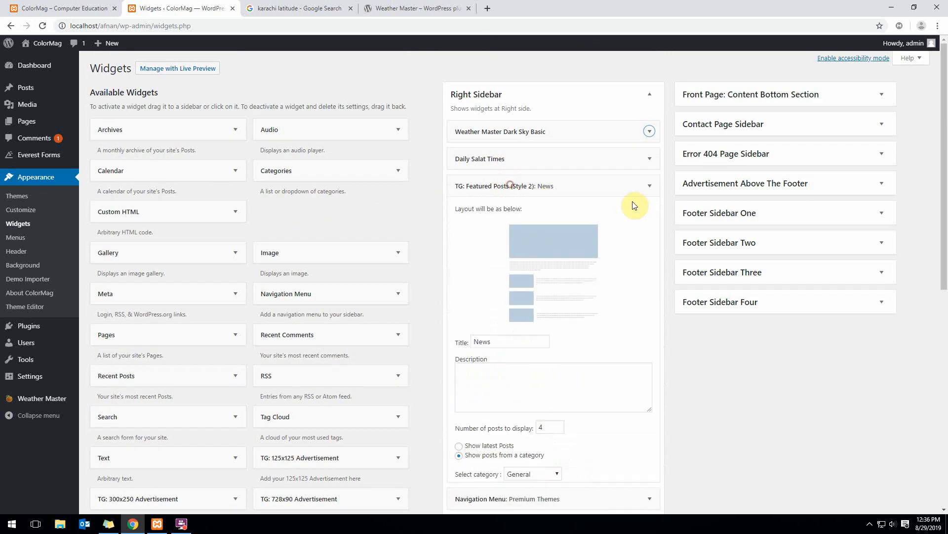
scroll(577, 364, "down", 3)
scroll(529, 374, "up", 3)
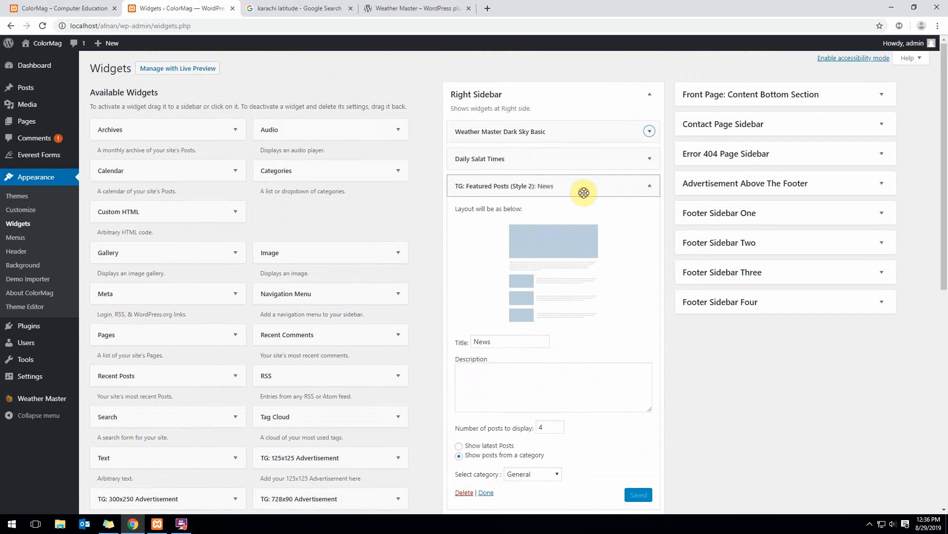
left_click(584, 187)
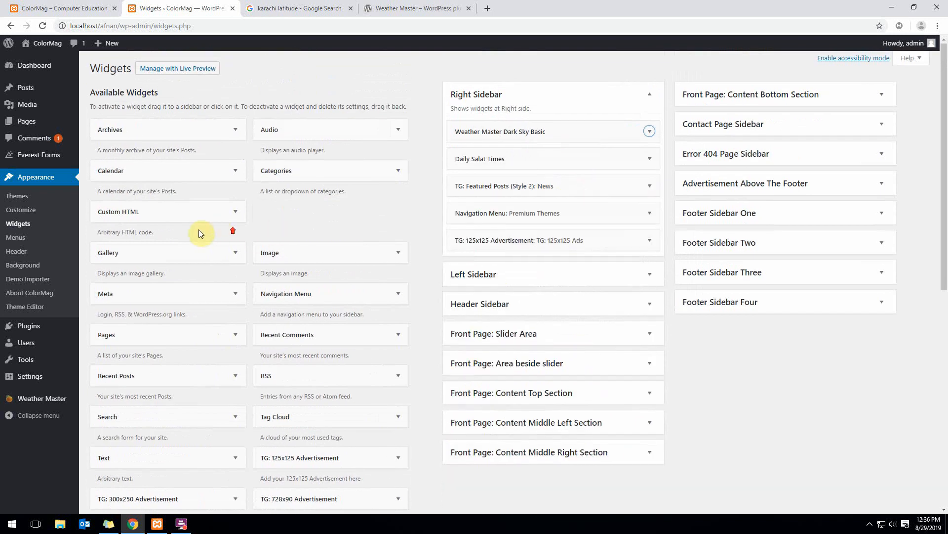
Open the installed plugins list, review the finished home page, and switch to the Karachi coordinates search.
left_click(27, 327)
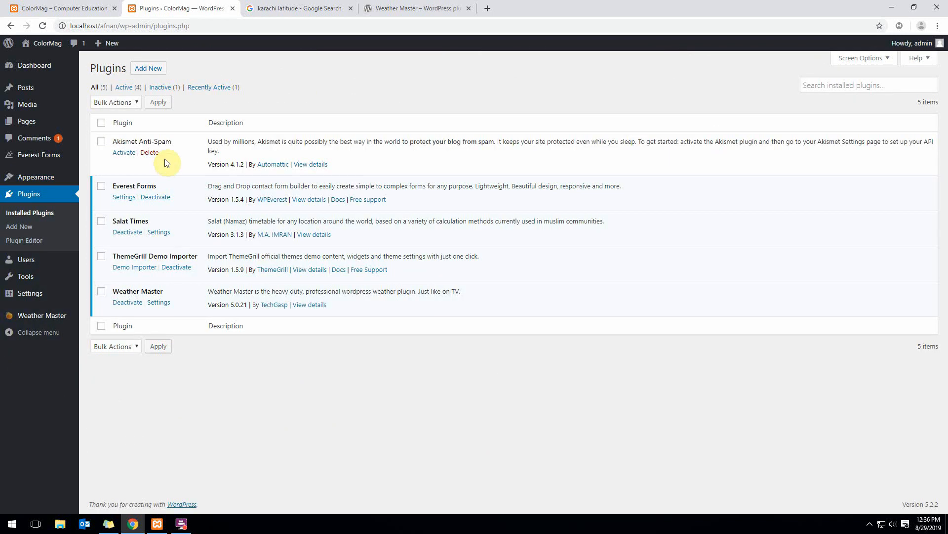
left_click(60, 8)
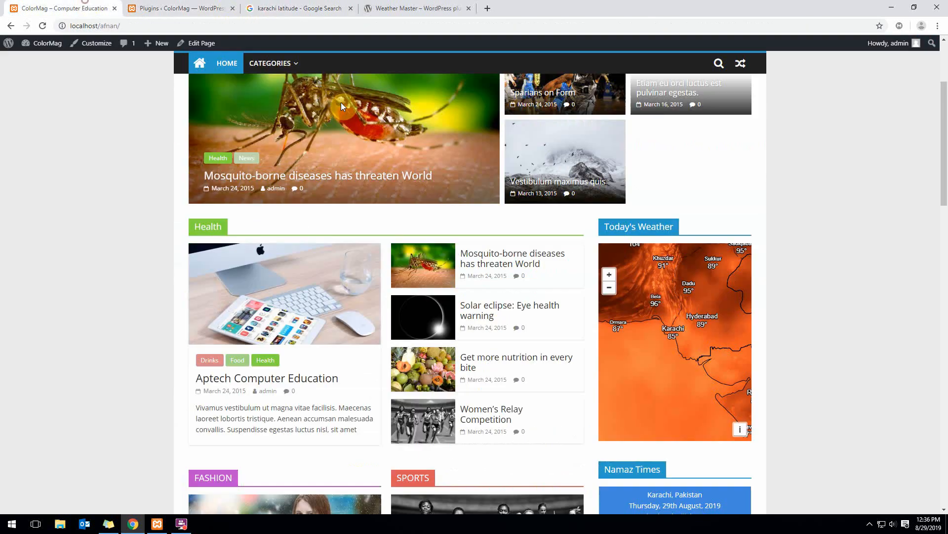
scroll(676, 248, "down", 5)
scroll(677, 248, "up", 8)
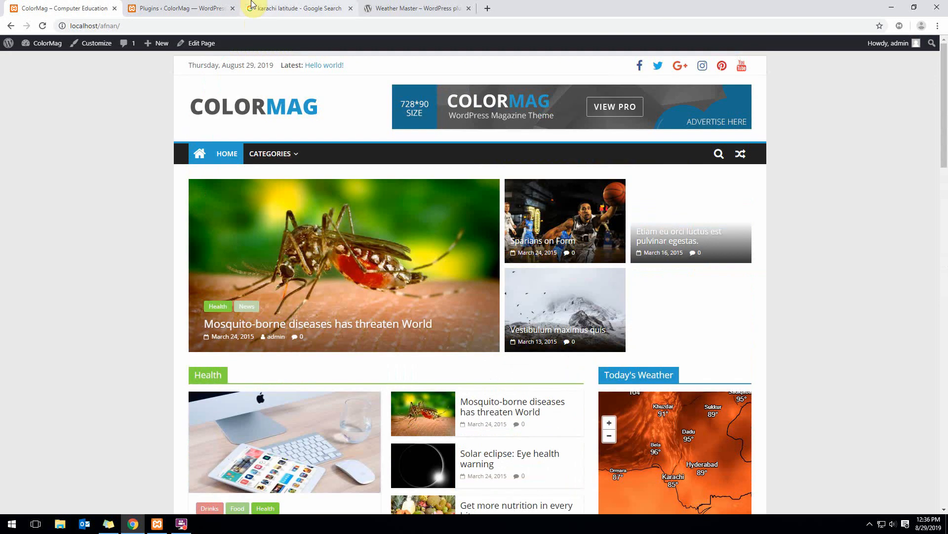
left_click(252, 6)
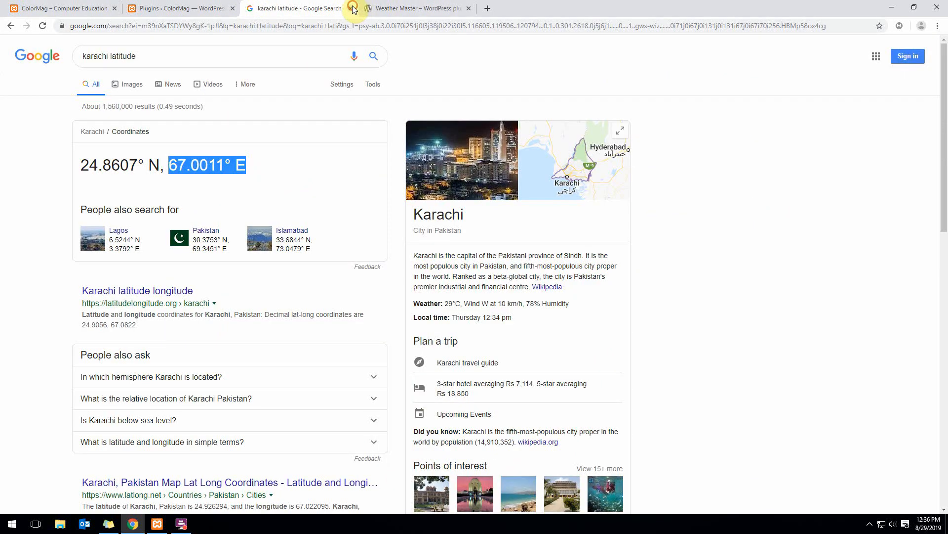
Close the Karachi coordinates search and search the WordPress.org plugin directory for "dolllar".
left_click(351, 8)
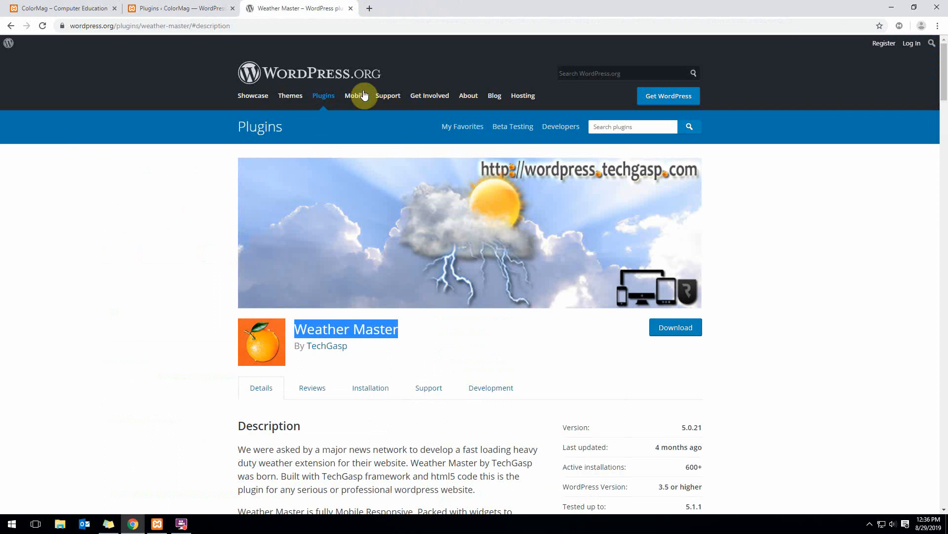
left_click(615, 124)
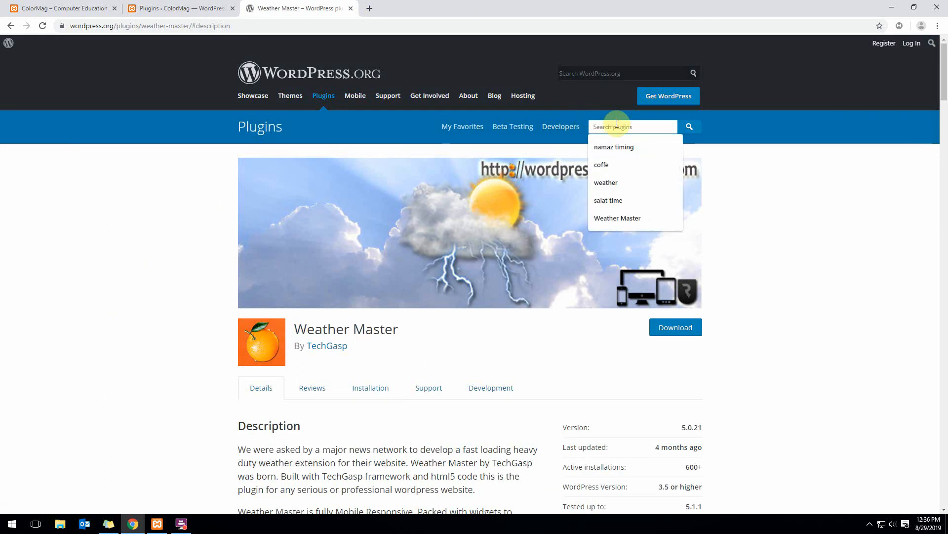
type("dolllar")
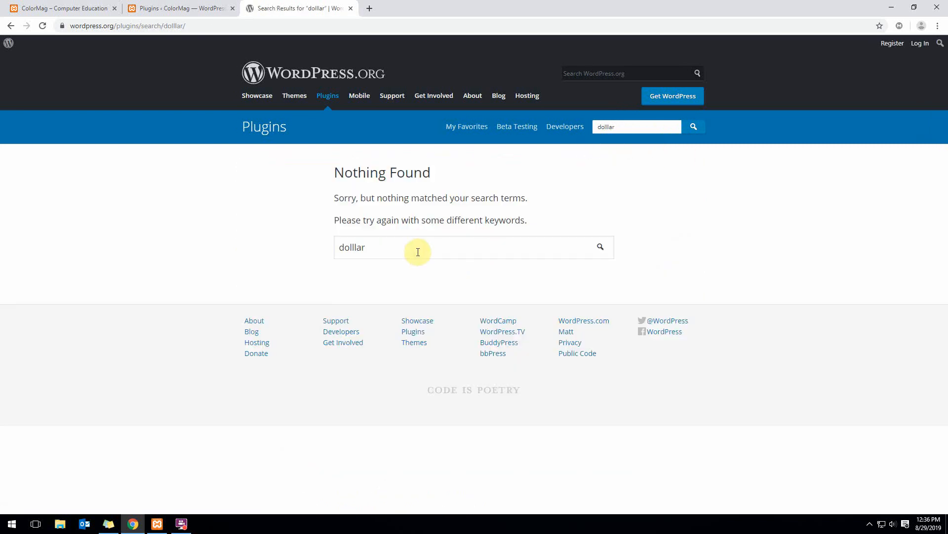
Search the plugin directory for "currency converter" and look through the listed plugins.
left_click_drag(408, 250, 235, 249)
type("currency converter")
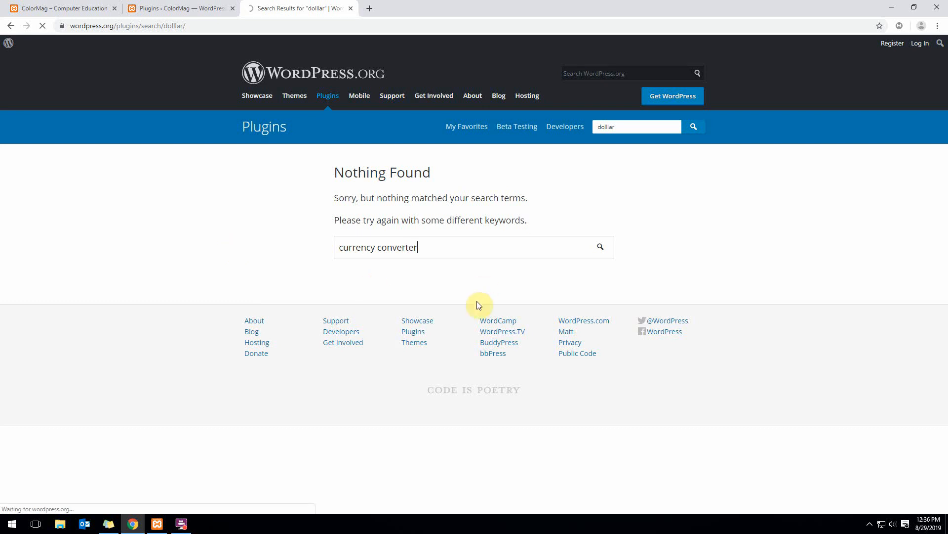
scroll(274, 253, "down", 2)
scroll(273, 253, "down", 5)
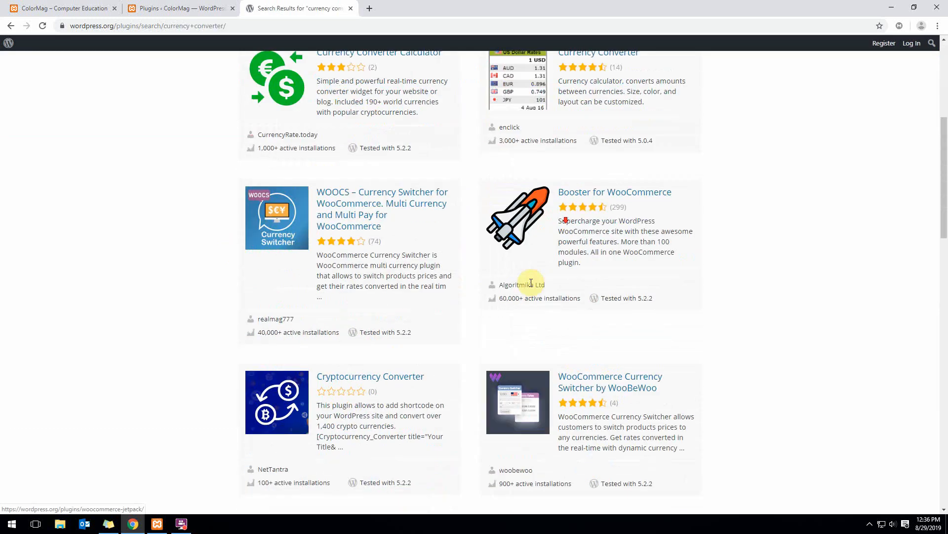
scroll(543, 316, "down", 4)
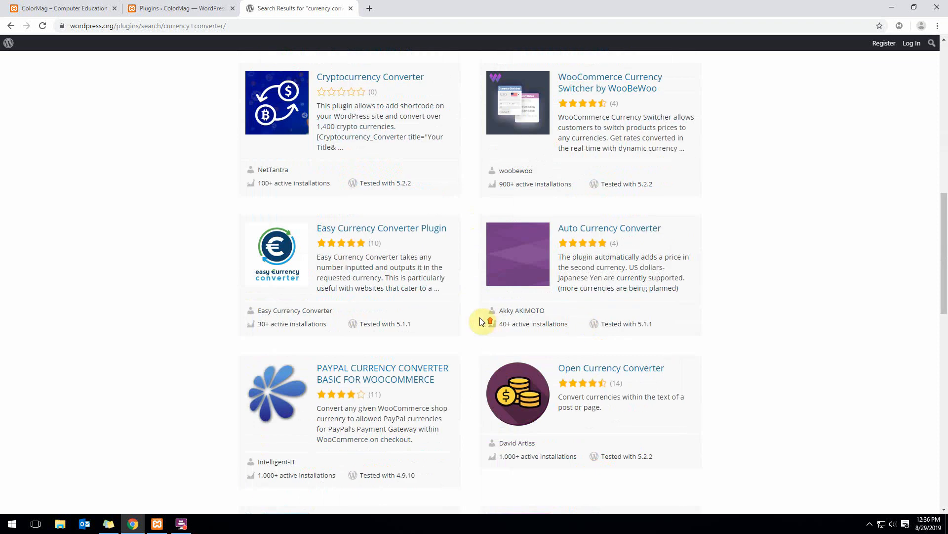
scroll(420, 323, "up", 12)
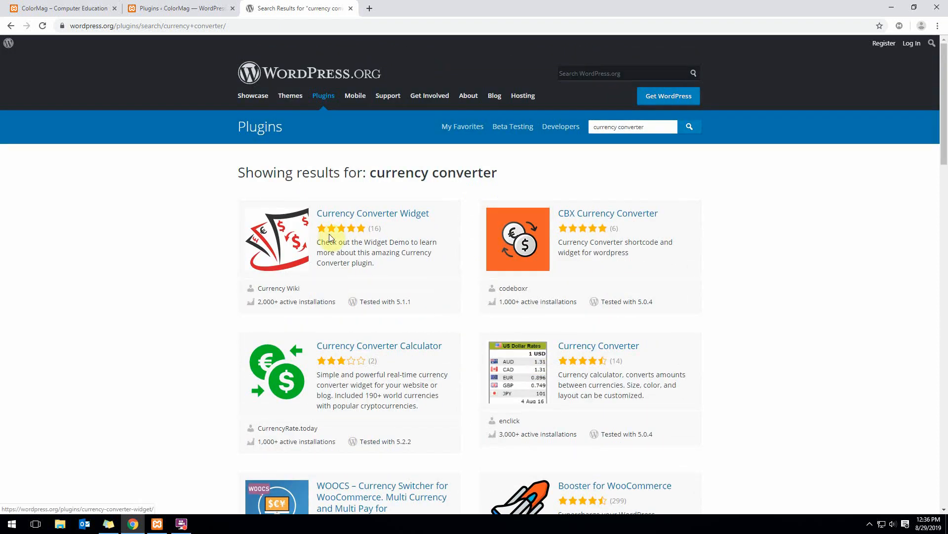
scroll(381, 296, "down", 4)
scroll(410, 287, "up", 4)
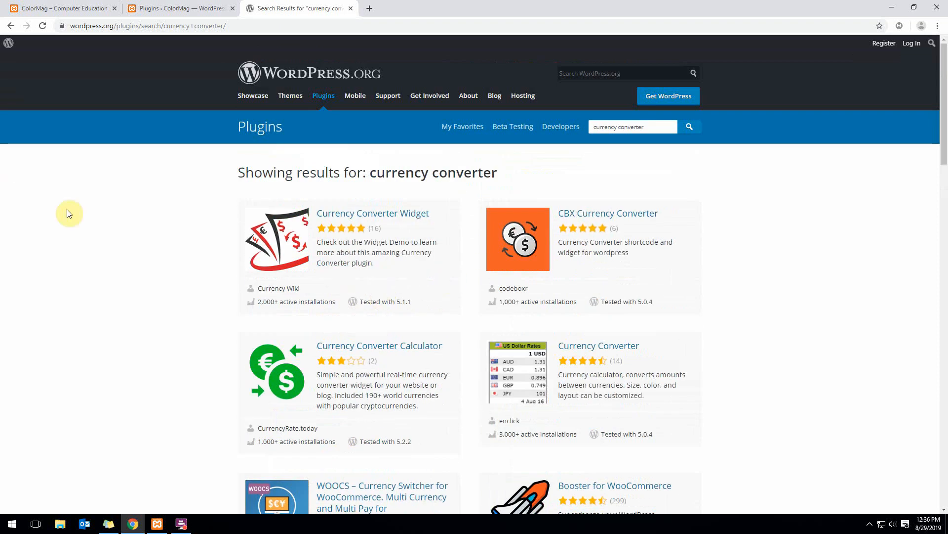
scroll(128, 213, "down", 2)
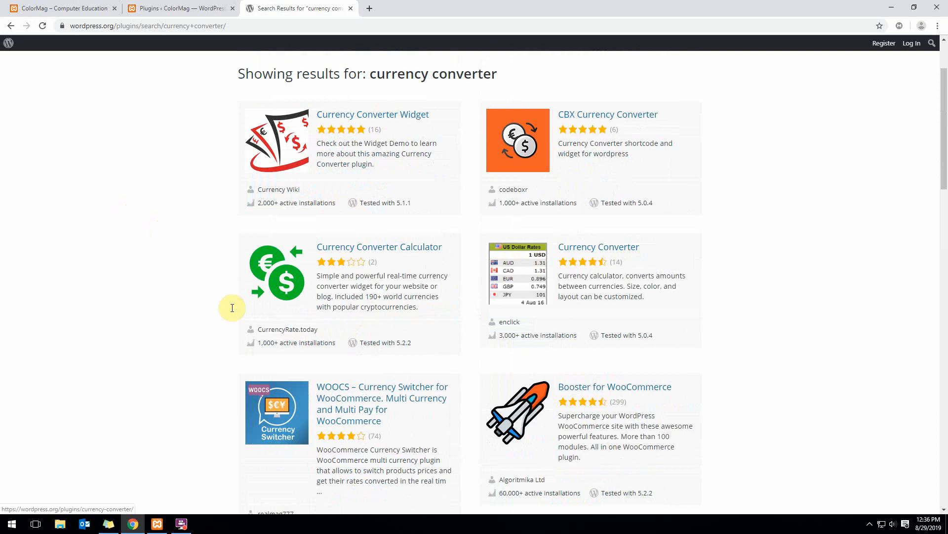
scroll(122, 323, "down", 5)
scroll(122, 324, "up", 6)
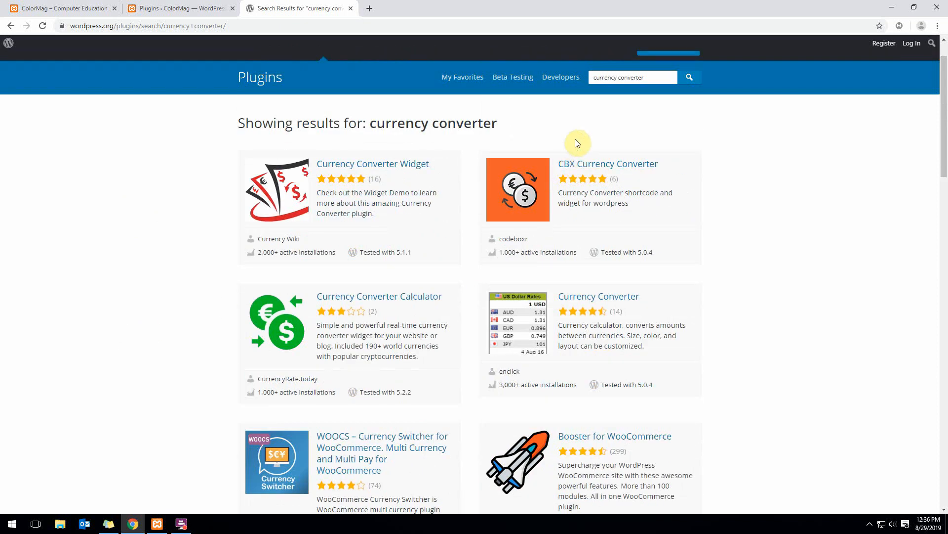
Search the plugin directory for "language" and look through the listed translation and multilingual plugins.
triple_click(654, 78)
type("langu")
key("BackSpace")
key("BackSpace")
type("guage")
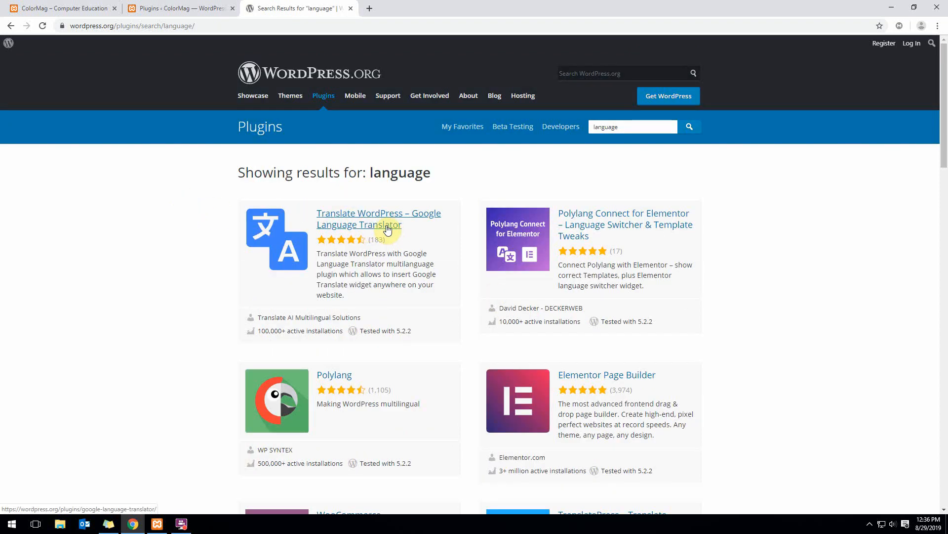
scroll(387, 229, "down", 5)
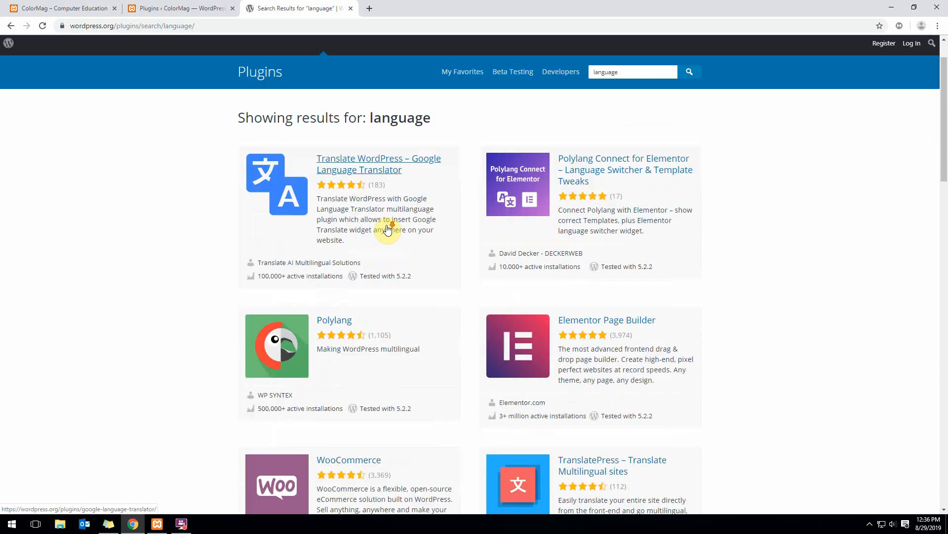
scroll(395, 254, "up", 4)
scroll(269, 334, "up", 2)
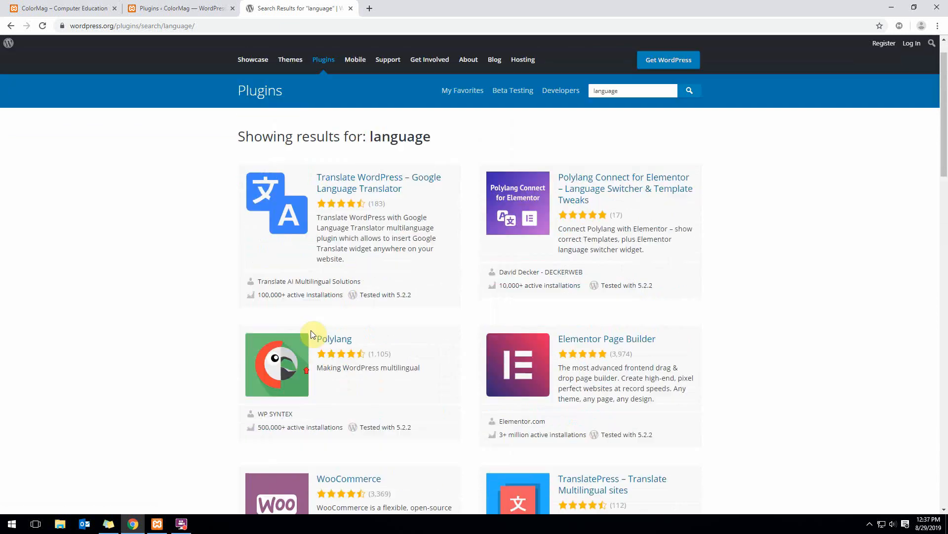
Revisit the installed plugins list and the site's home page, and replace the plugin search tab with a blank new tab.
left_click(166, 4)
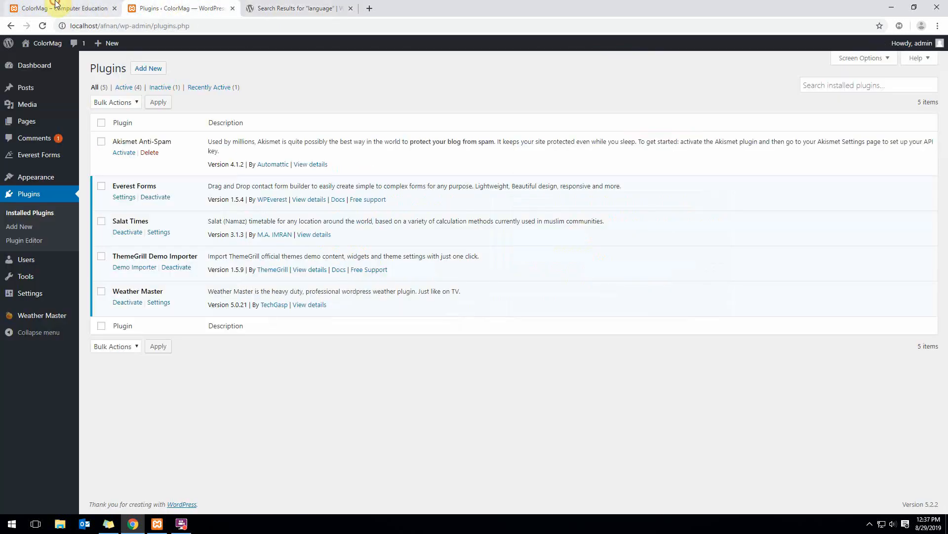
left_click(39, 7)
left_click(275, 8)
left_click(198, 8)
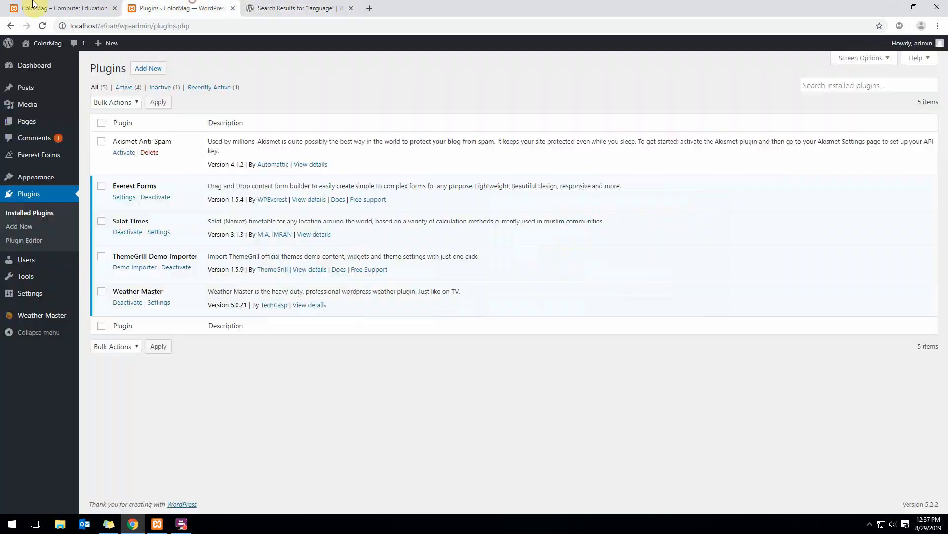
left_click(23, 8)
left_click(369, 8)
left_click(350, 10)
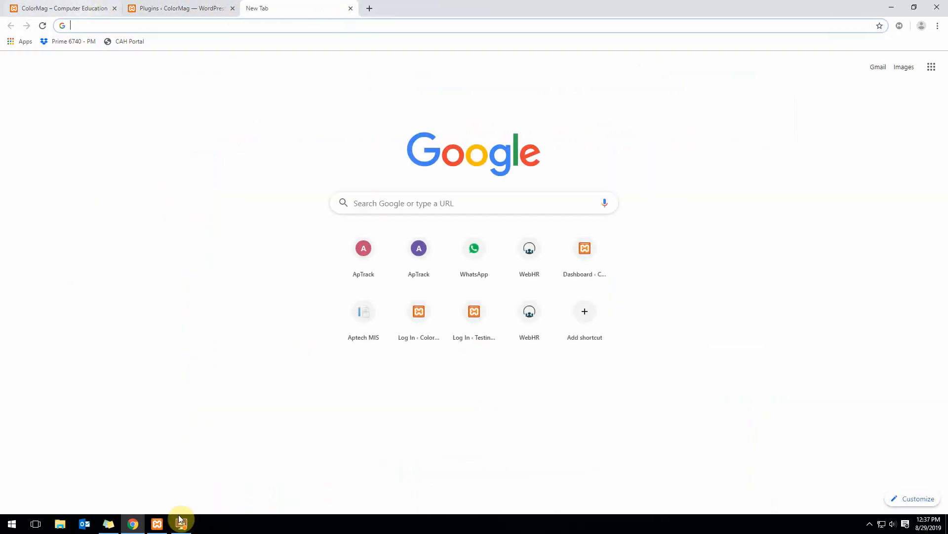